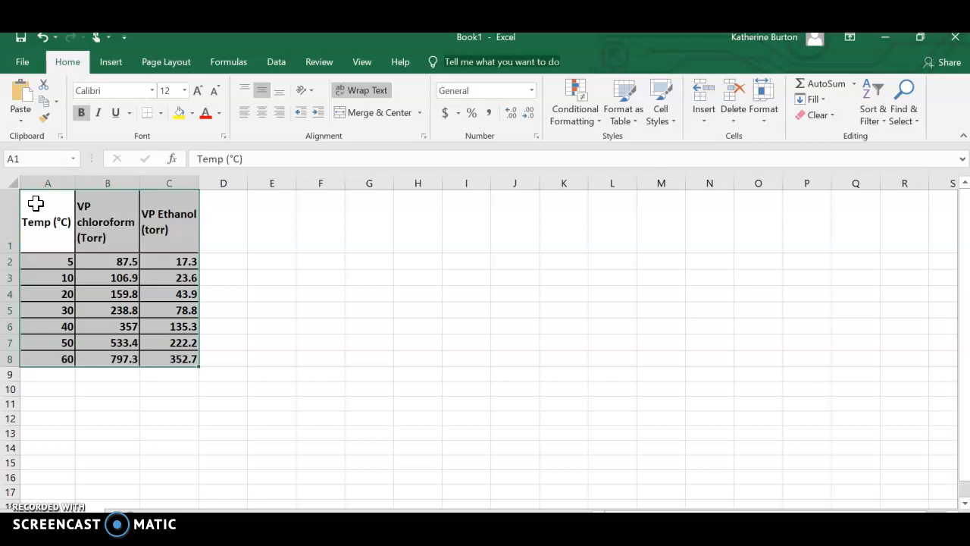
# Step: Insert a markers-only scatter chart from the temperature and vapor pressure data in A1:C8
pyautogui.moveTo(33, 203); pyautogui.dragTo(189, 360)
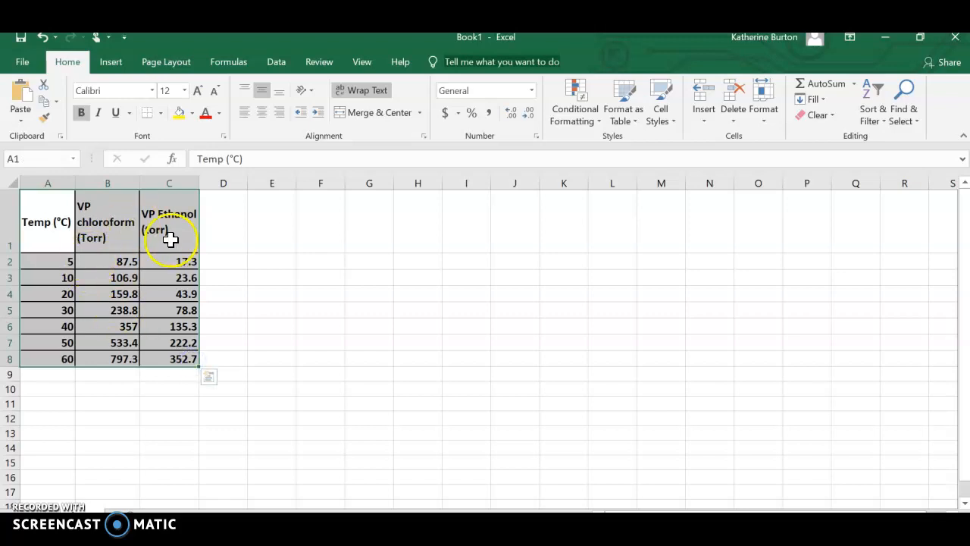
pyautogui.click(123, 65)
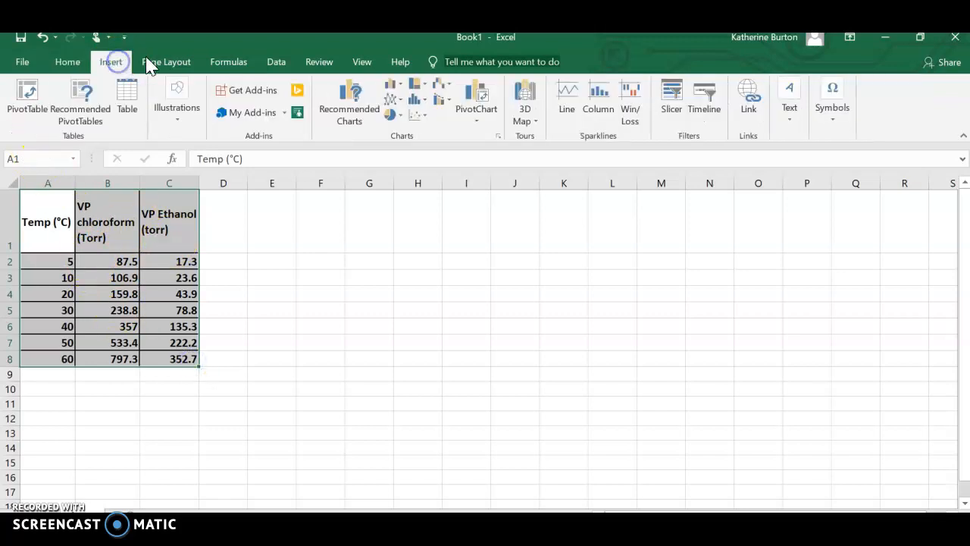
pyautogui.click(413, 115)
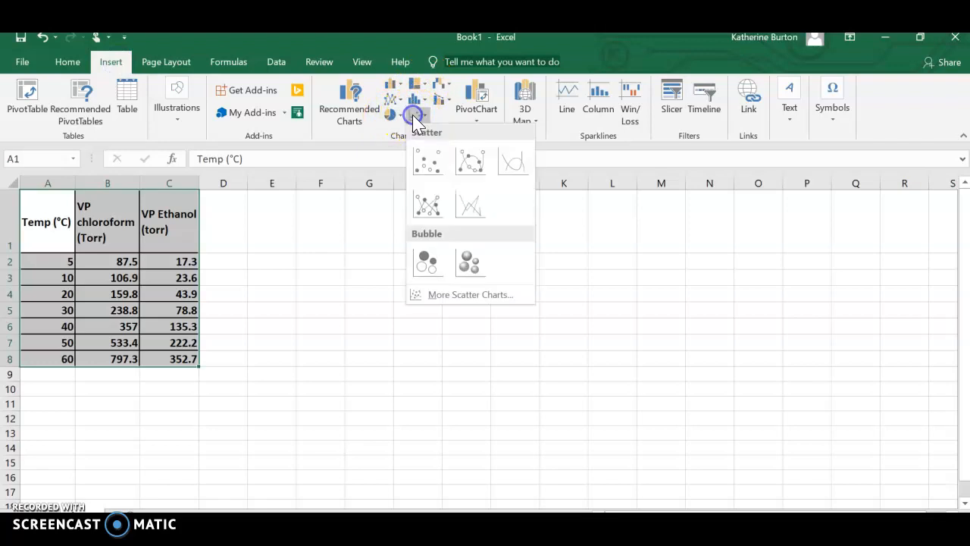
pyautogui.click(424, 160)
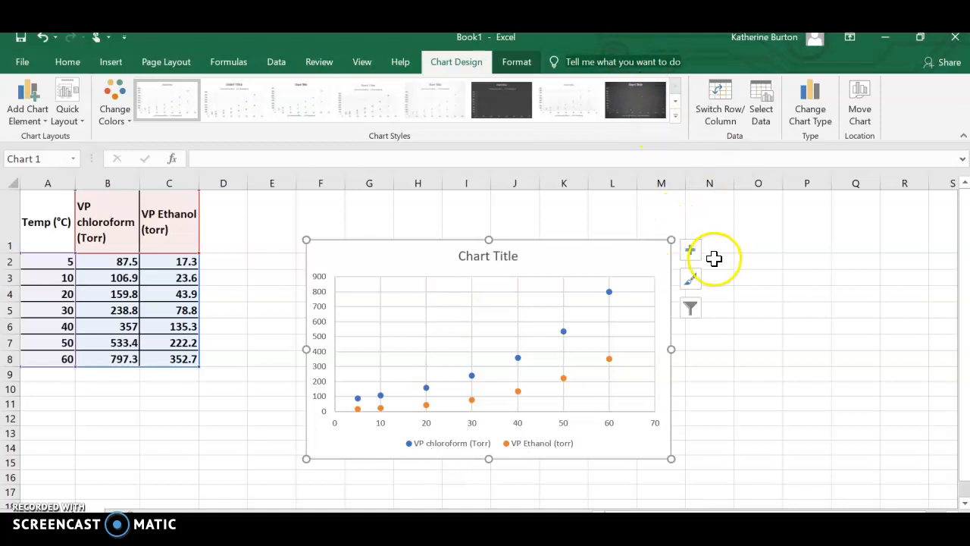
# Step: Add axis titles and the primary minor horizontal and vertical gridlines to the scatter chart
pyautogui.click(693, 252)
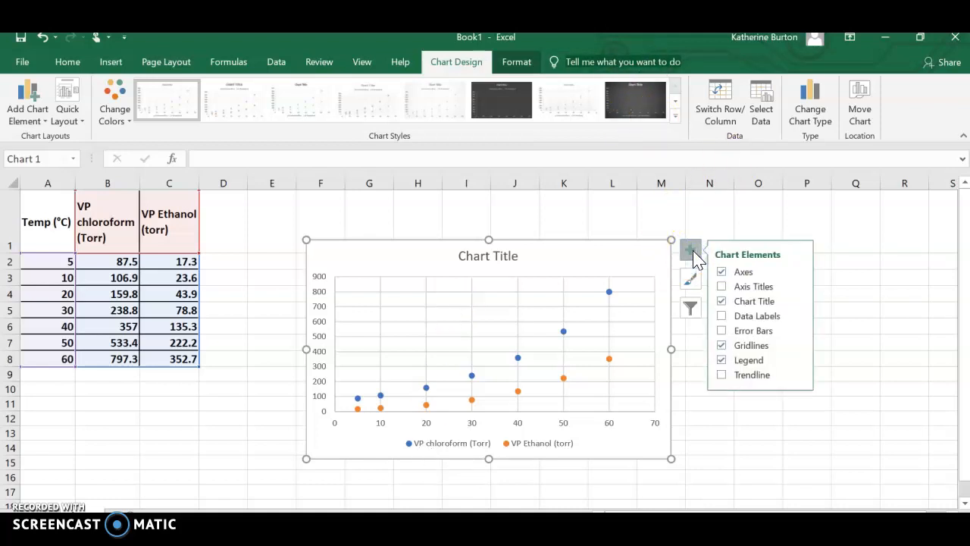
pyautogui.click(722, 287)
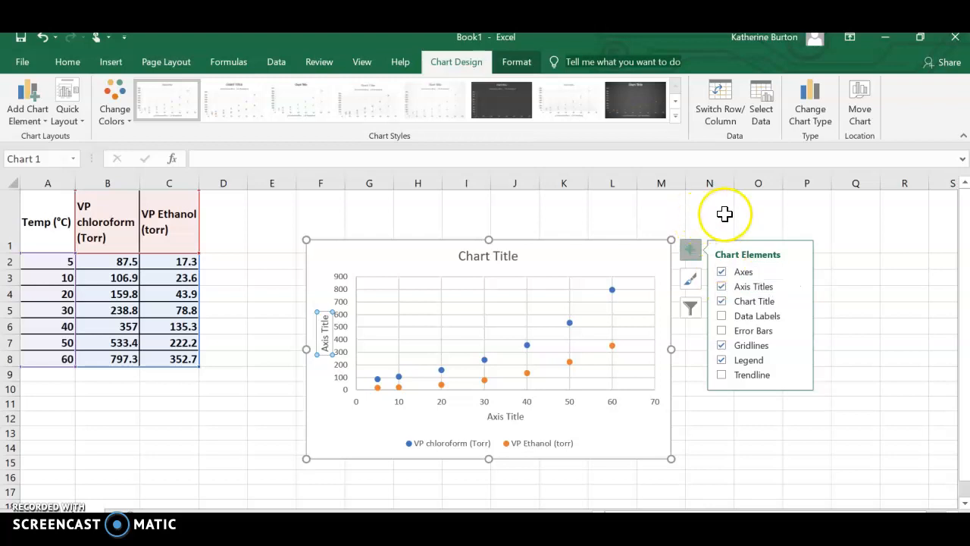
pyautogui.click(722, 372)
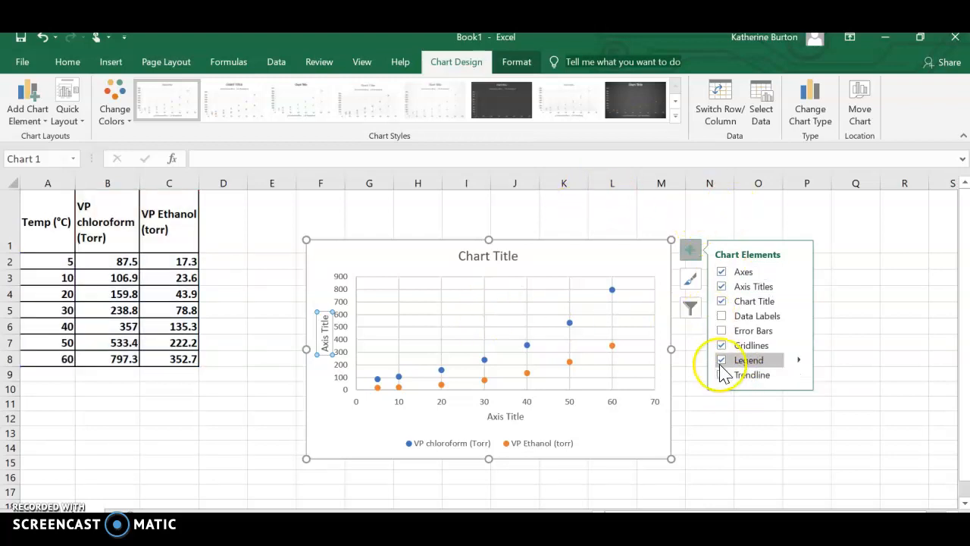
pyautogui.click(800, 346)
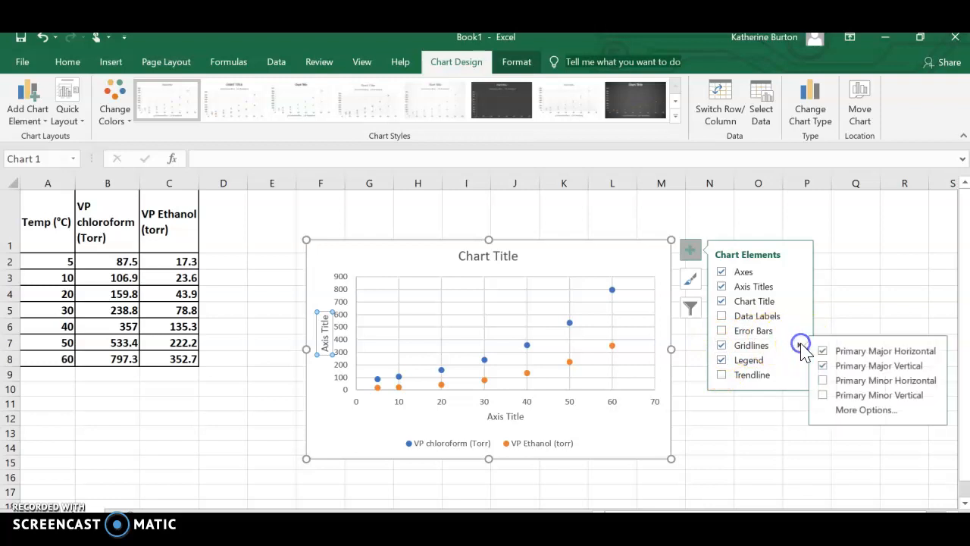
pyautogui.click(823, 379)
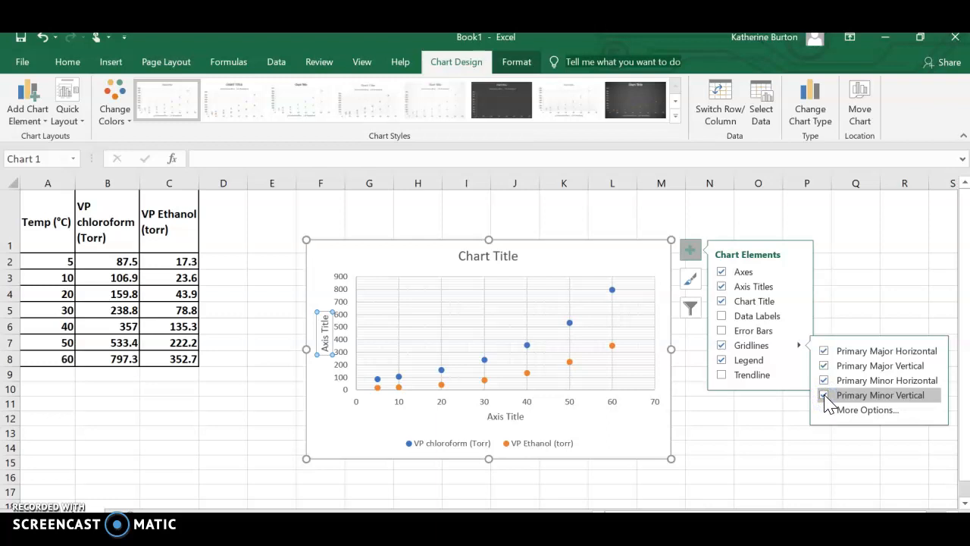
pyautogui.click(909, 488)
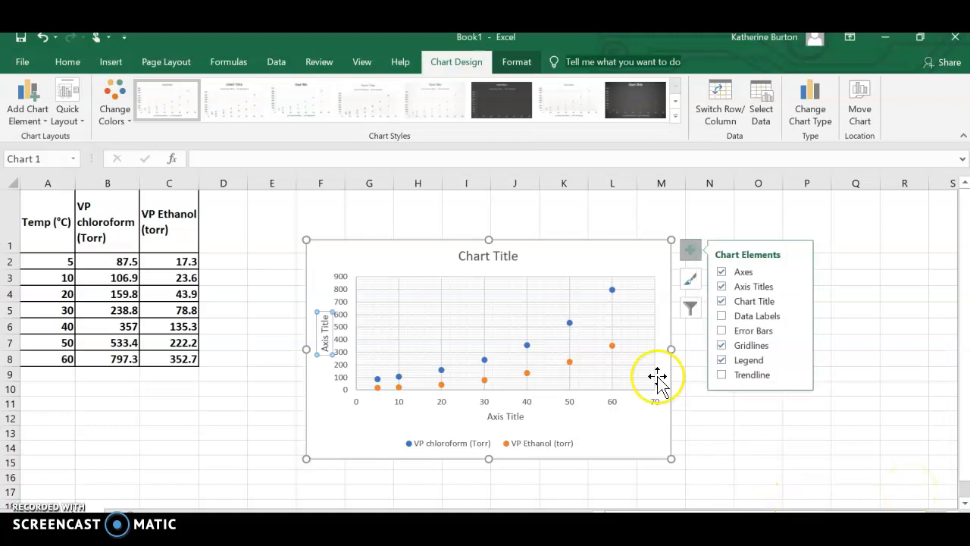
# Step: Add an exponential trendline with its equation displayed to the chloroform series, and move the equation label clear of the curve
pyautogui.moveTo(571, 324)
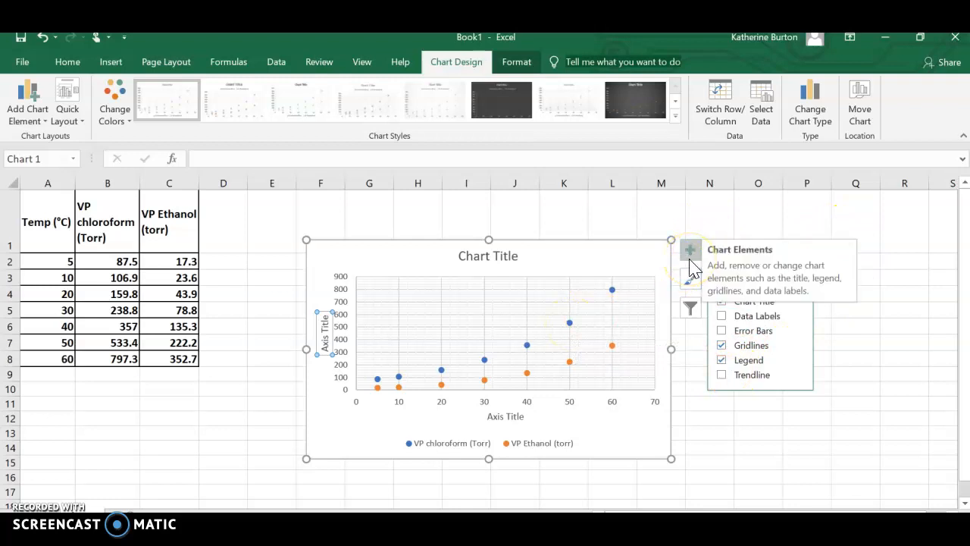
pyautogui.rightClick(571, 326)
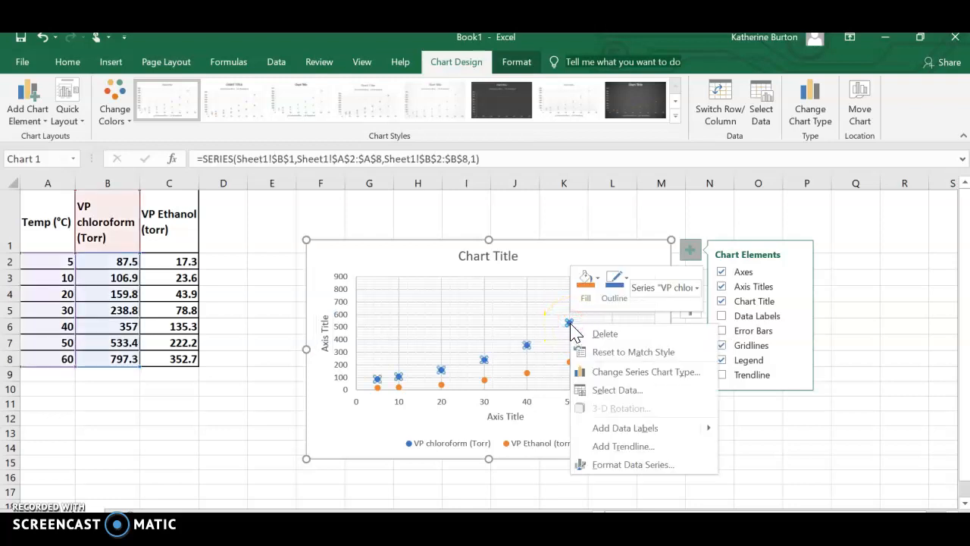
pyautogui.click(612, 446)
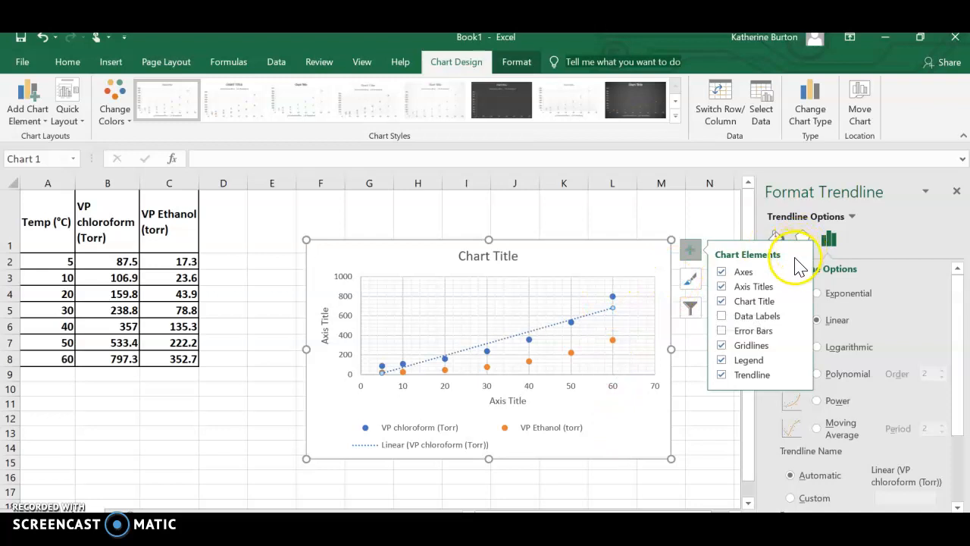
pyautogui.click(817, 294)
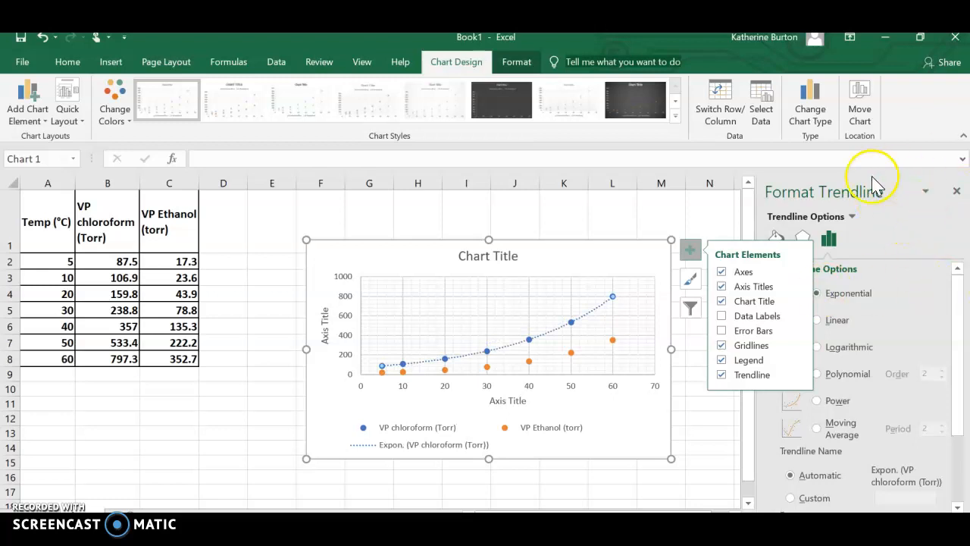
pyautogui.moveTo(959, 300); pyautogui.dragTo(960, 402)
pyautogui.click(785, 482)
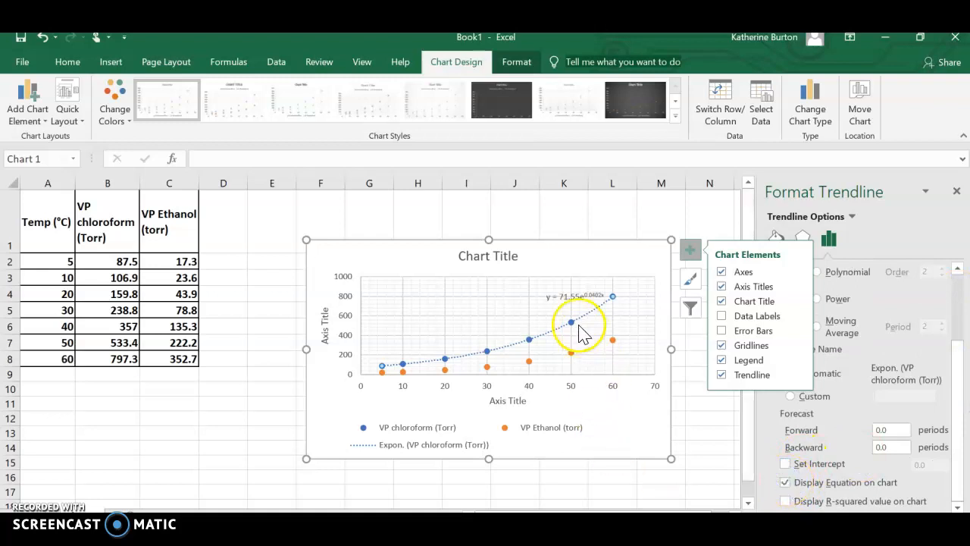
pyautogui.moveTo(569, 295)
pyautogui.mouseDown()
pyautogui.moveTo(634, 282)
pyautogui.moveTo(557, 291)
pyautogui.mouseUp()
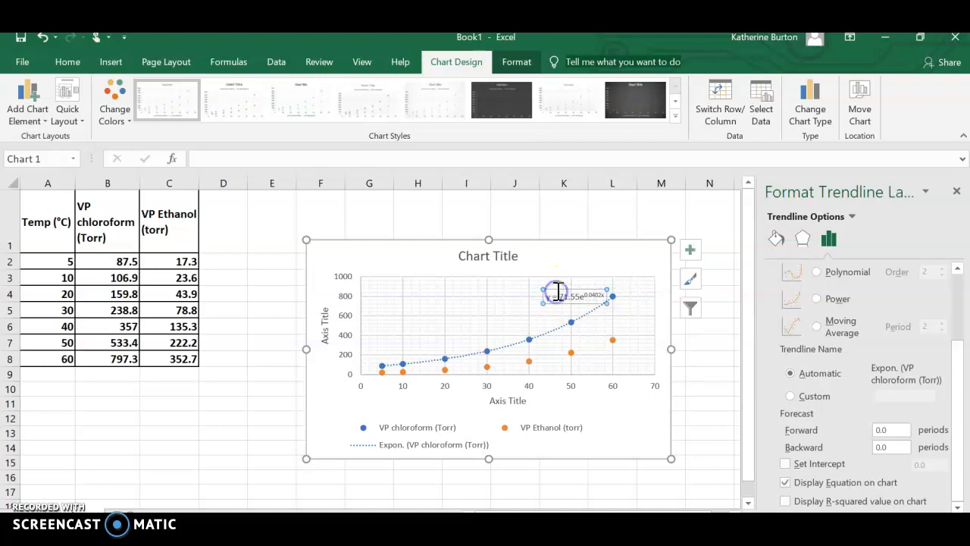
# Step: Add an exponential trendline with its equation displayed to the ethanol series, and place the equation label below the curve
pyautogui.rightClick(613, 341)
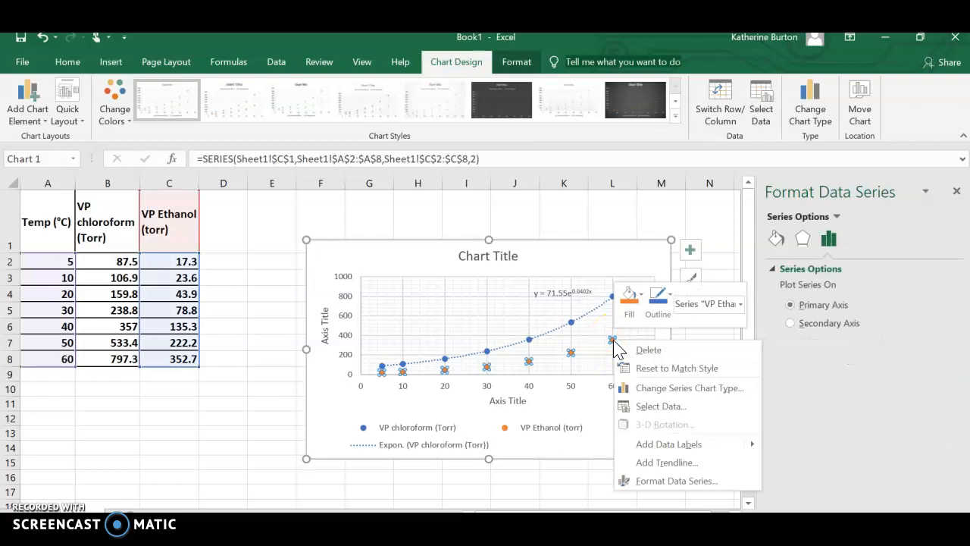
pyautogui.click(659, 461)
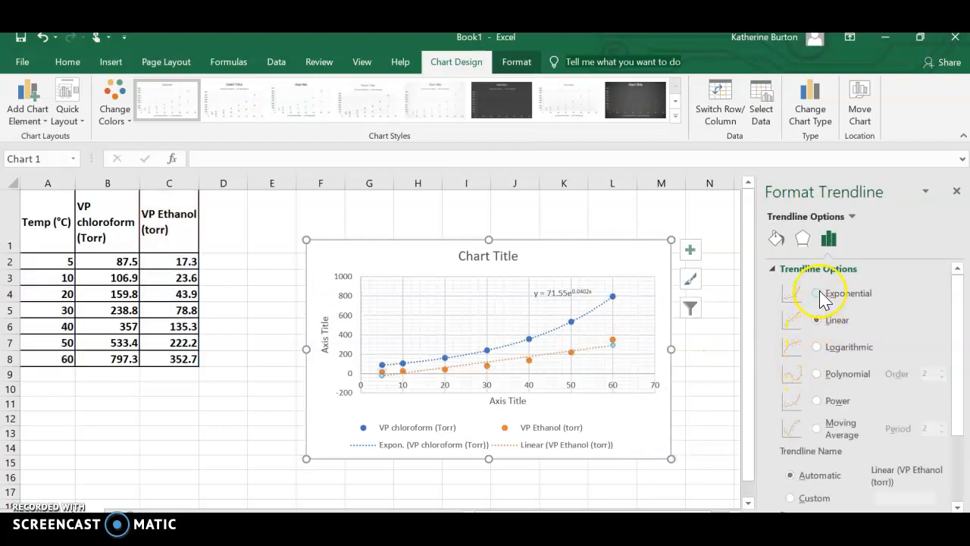
pyautogui.click(816, 294)
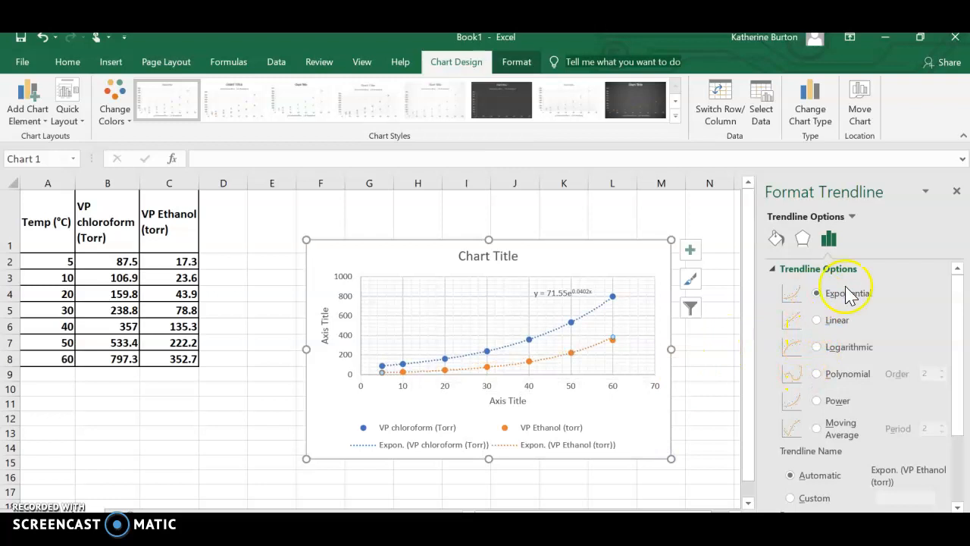
pyautogui.scroll(-3, 960, 356)
pyautogui.click(785, 483)
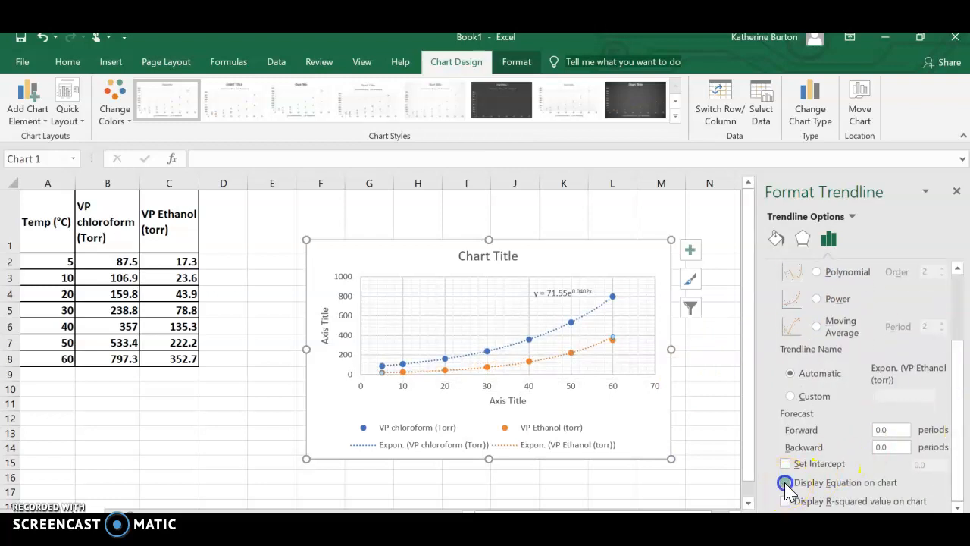
pyautogui.moveTo(595, 340); pyautogui.dragTo(623, 364)
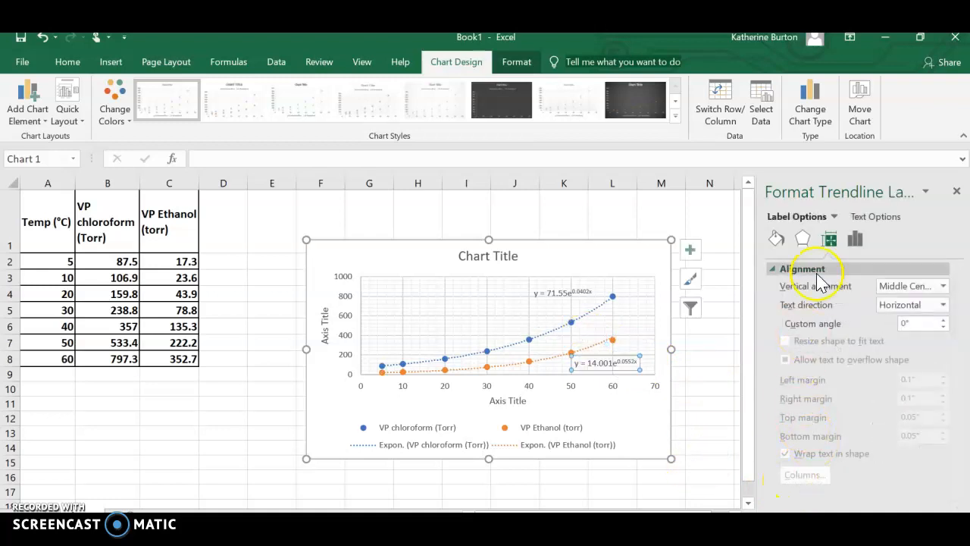
# Step: Display the R-squared value on the chart for the ethanol trendline
pyautogui.rightClick(610, 340)
pyautogui.click(669, 444)
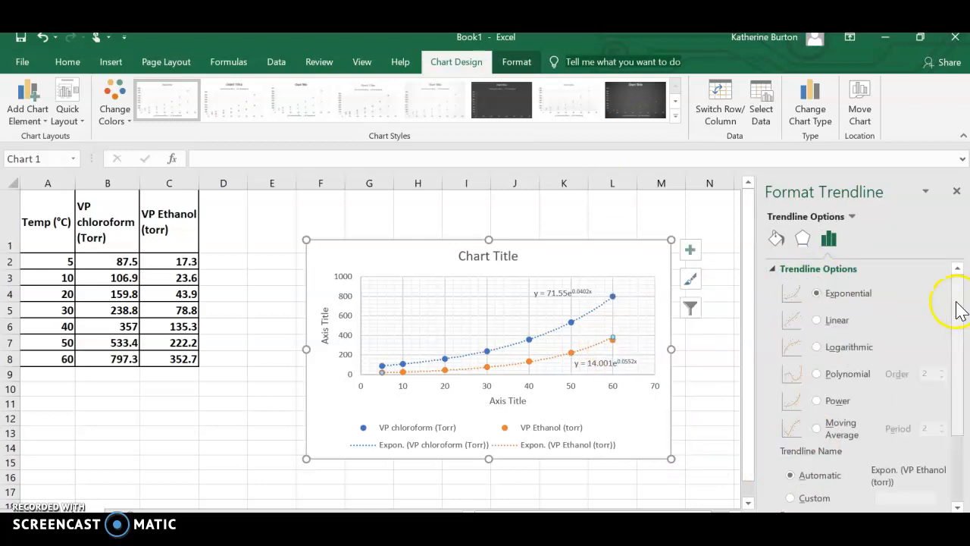
pyautogui.moveTo(958, 309); pyautogui.dragTo(958, 372)
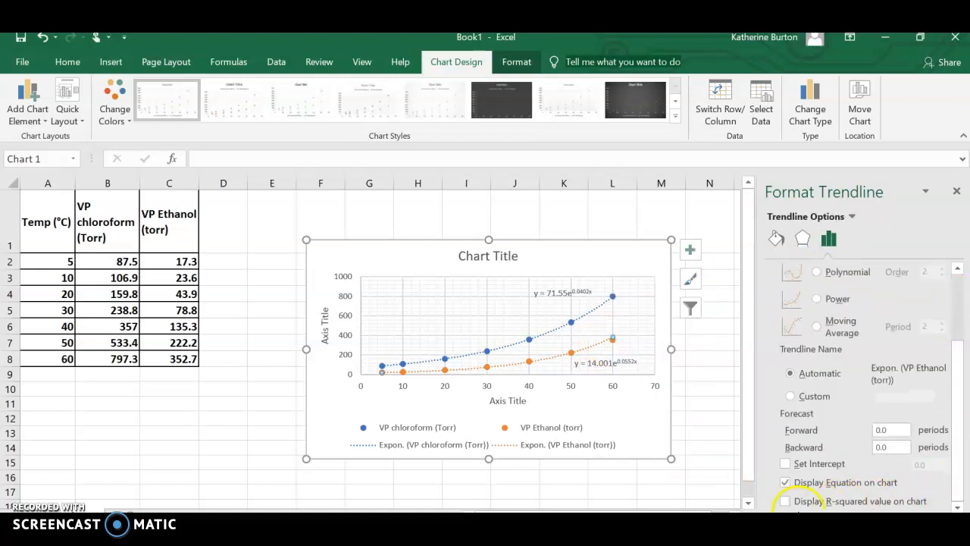
pyautogui.click(785, 502)
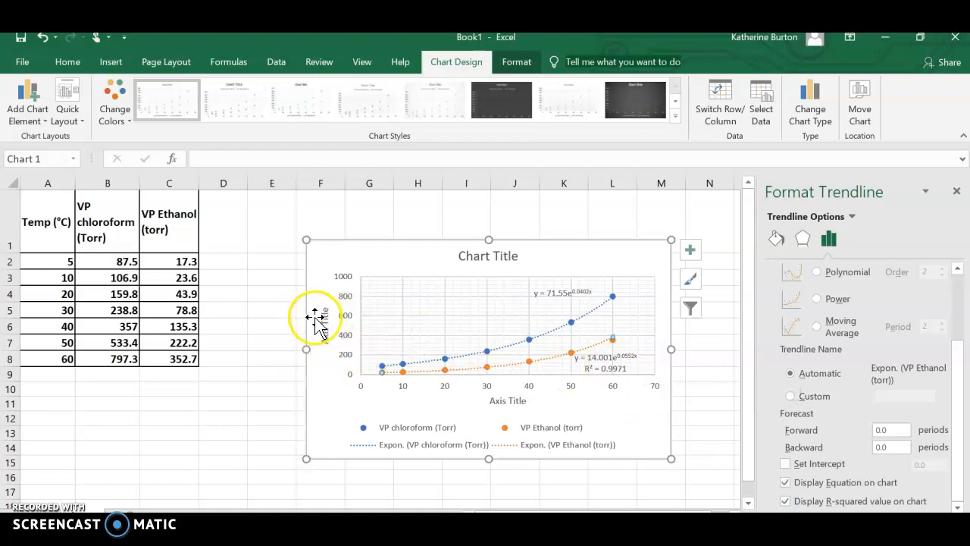
# Step: Widen the chart legend on both sides to span nearly the full chart width
pyautogui.click(433, 436)
pyautogui.moveTo(347, 452); pyautogui.dragTo(314, 453)
pyautogui.moveTo(630, 452); pyautogui.dragTo(665, 452)
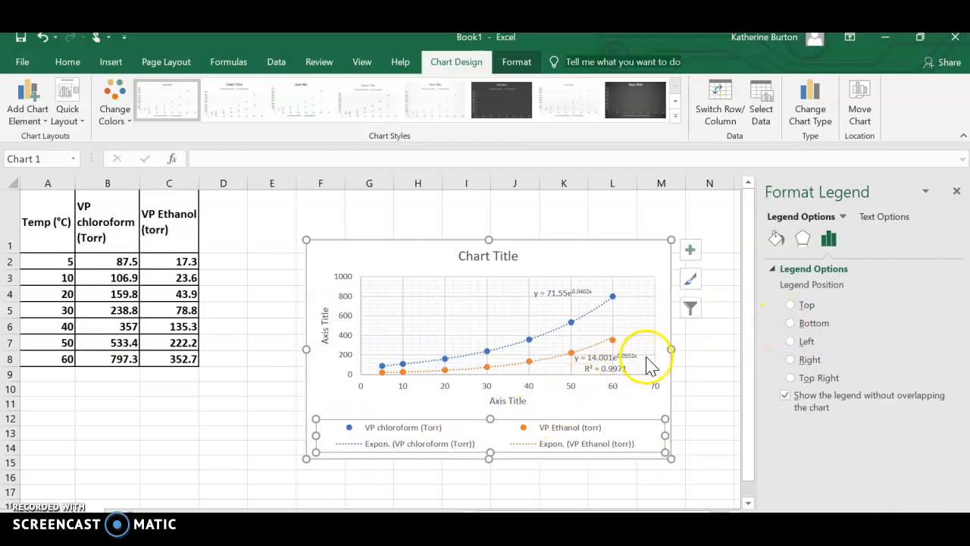
pyautogui.click(342, 427)
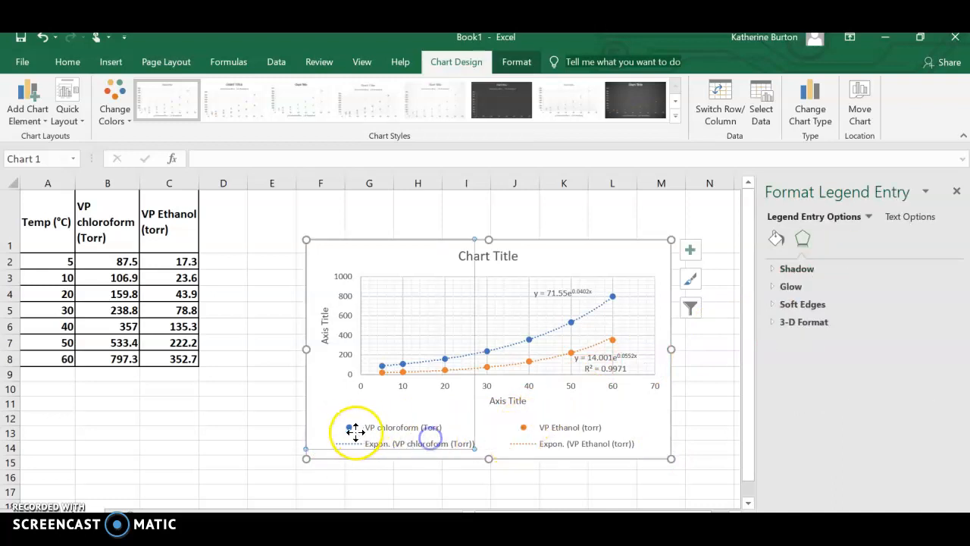
pyautogui.click(348, 430)
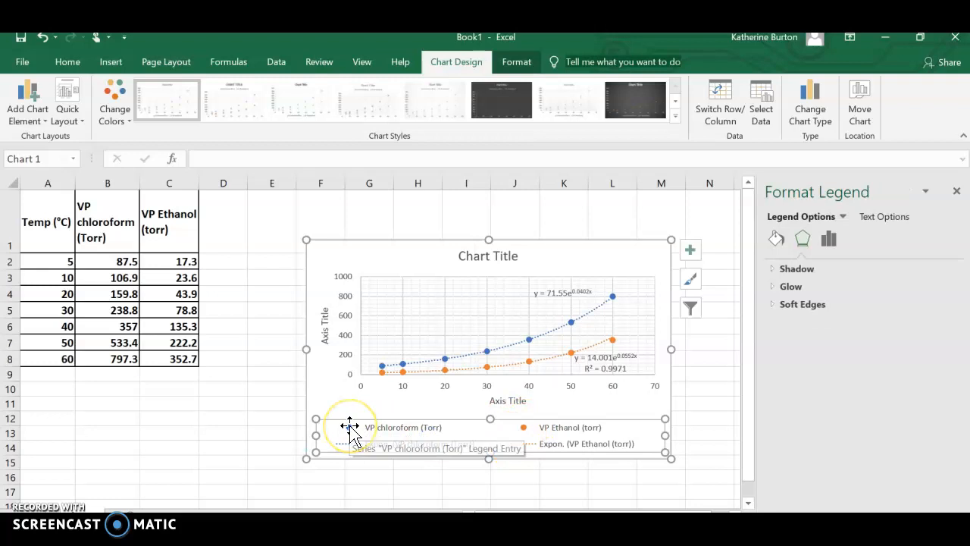
pyautogui.click(884, 217)
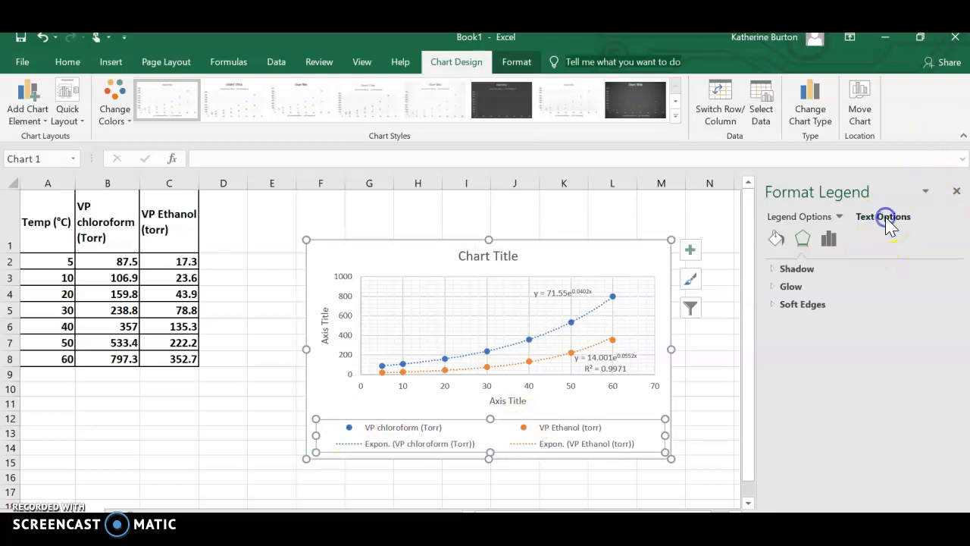
pyautogui.click(781, 239)
pyautogui.click(801, 239)
pyautogui.click(831, 241)
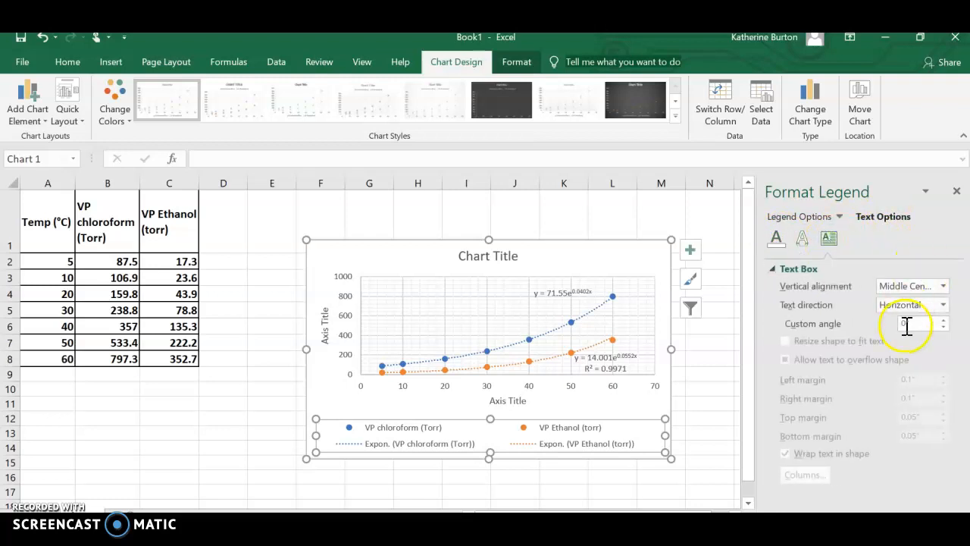
# Step: Delete the legend from the scatter chart
pyautogui.click(322, 426)
pyautogui.press('Delete')
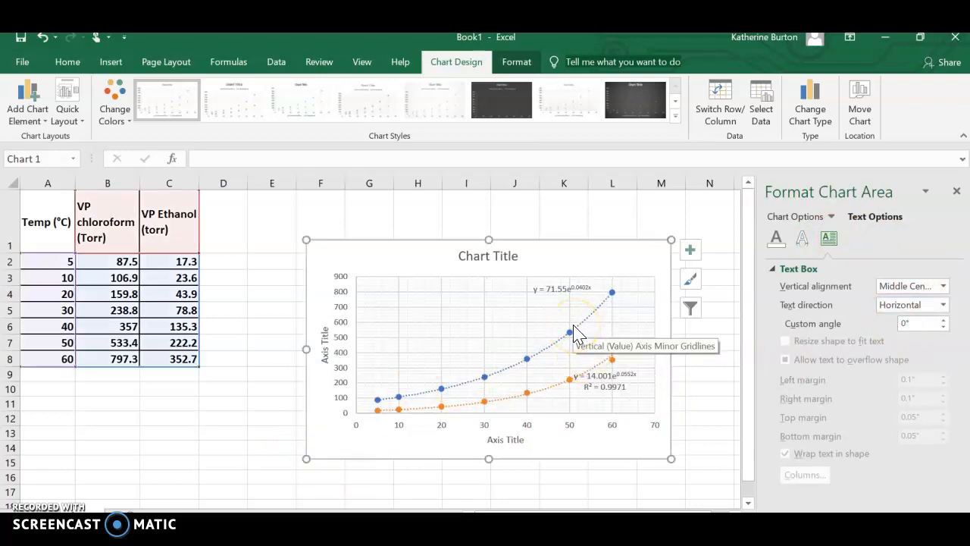
# Step: Copy the data table A1:C8 and paste it at A1 of the empty second worksheet
pyautogui.moveTo(34, 196)
pyautogui.mouseDown()
pyautogui.moveTo(113, 190)
pyautogui.moveTo(186, 237)
pyautogui.moveTo(170, 358)
pyautogui.mouseUp()
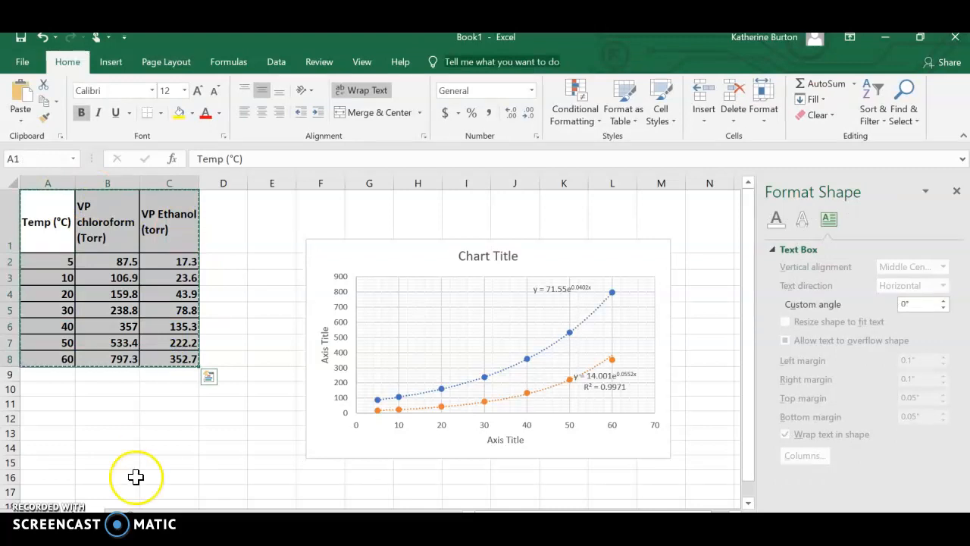
pyautogui.hotkey('ctrl', 'c')
pyautogui.click(126, 517)
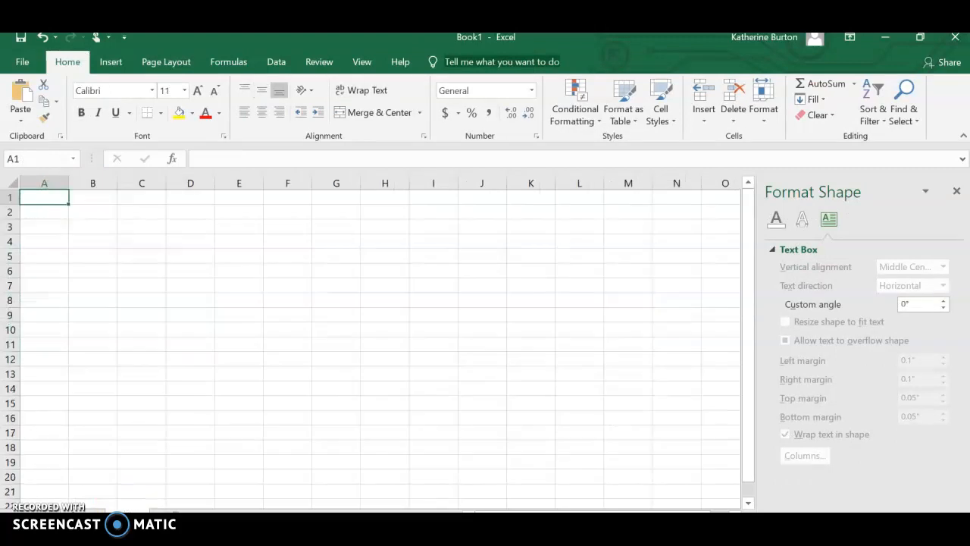
pyautogui.hotkey('ctrl', 'v')
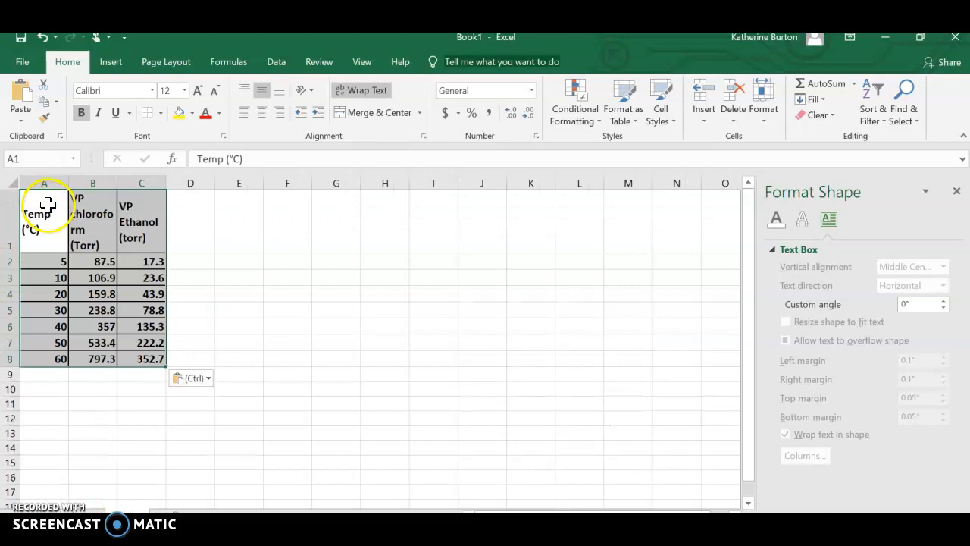
# Step: Enter the column header "1/T (in K)" in cell D1
pyautogui.click(189, 231)
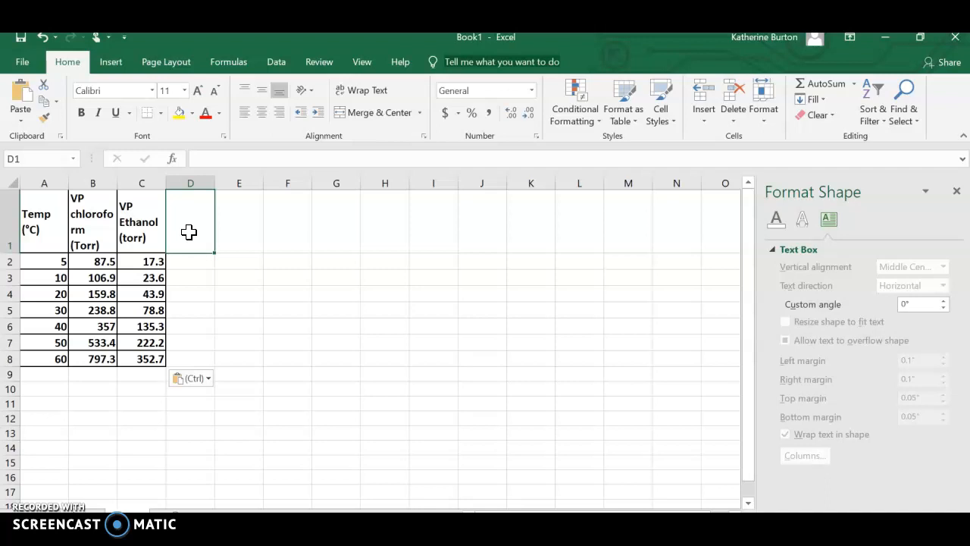
pyautogui.write('1/T')
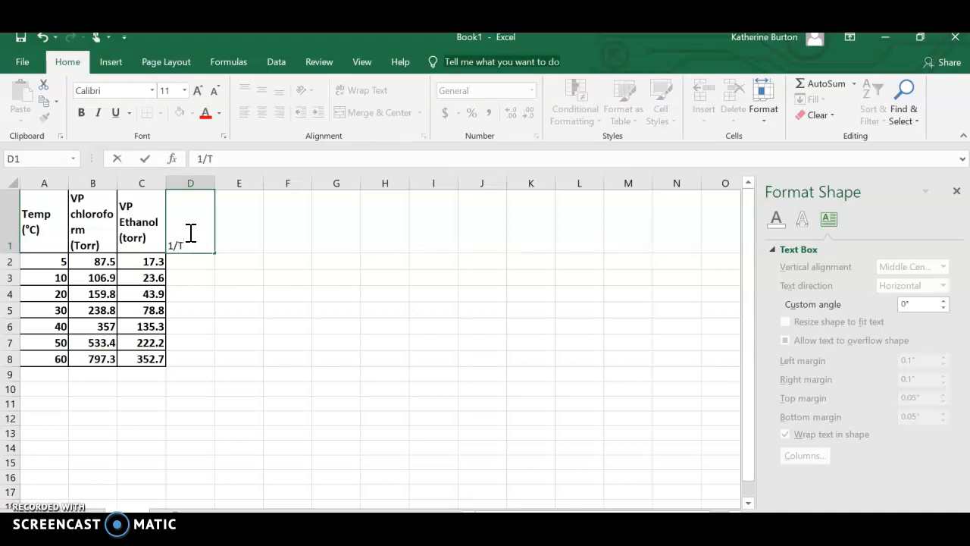
pyautogui.click(190, 261)
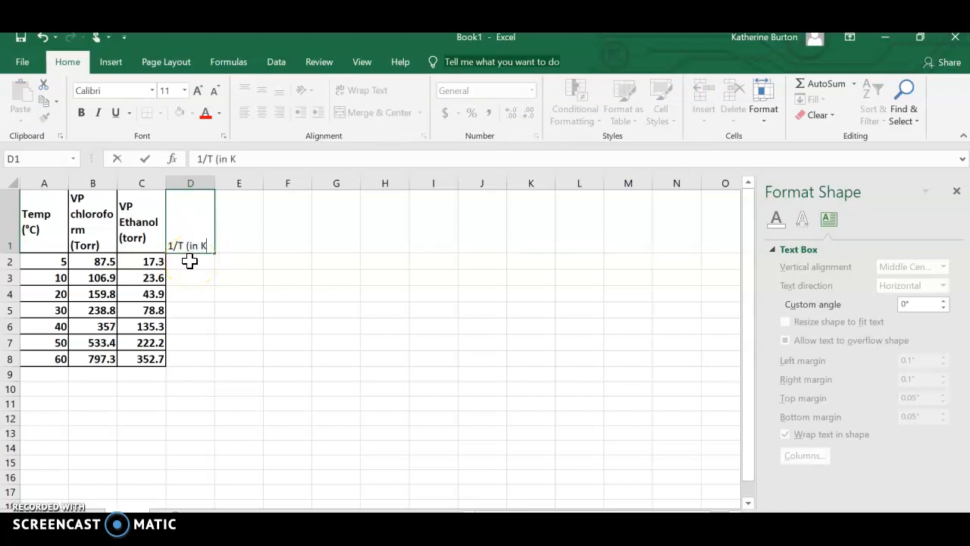
pyautogui.write('T (in K)')
# Step: Enter the formula =1/(273.15+A2) in cell D2 and fill it down through D8
pyautogui.click(186, 261)
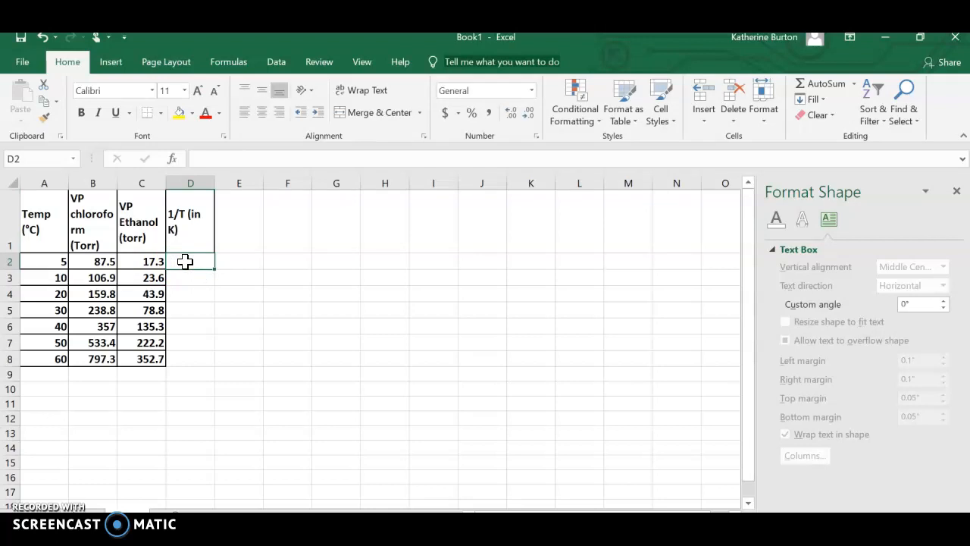
pyautogui.write('=')
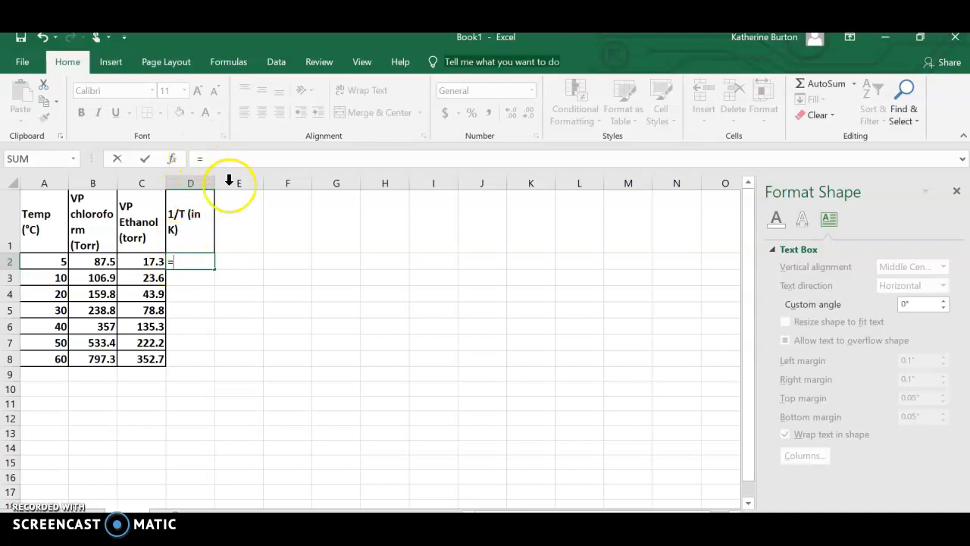
pyautogui.write('1/')
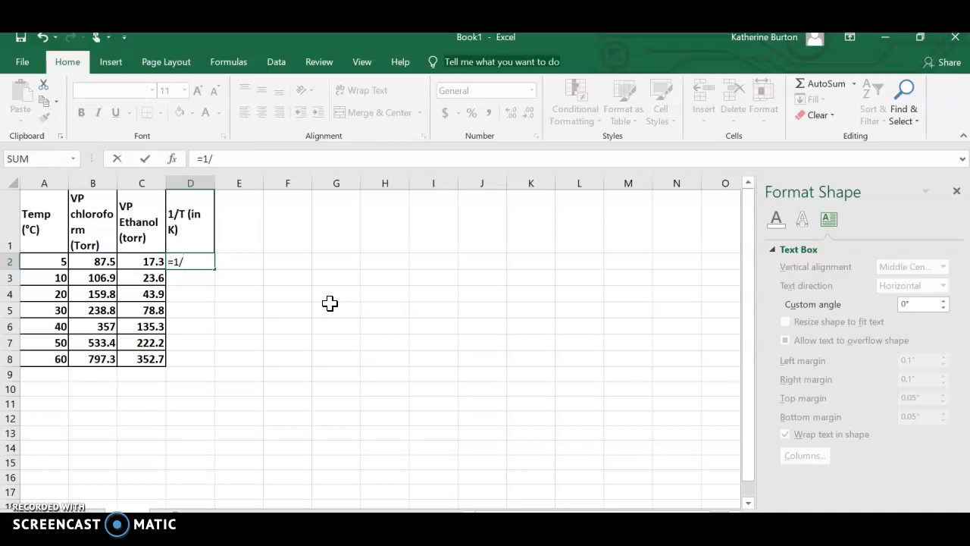
pyautogui.write('(')
pyautogui.click(315, 297)
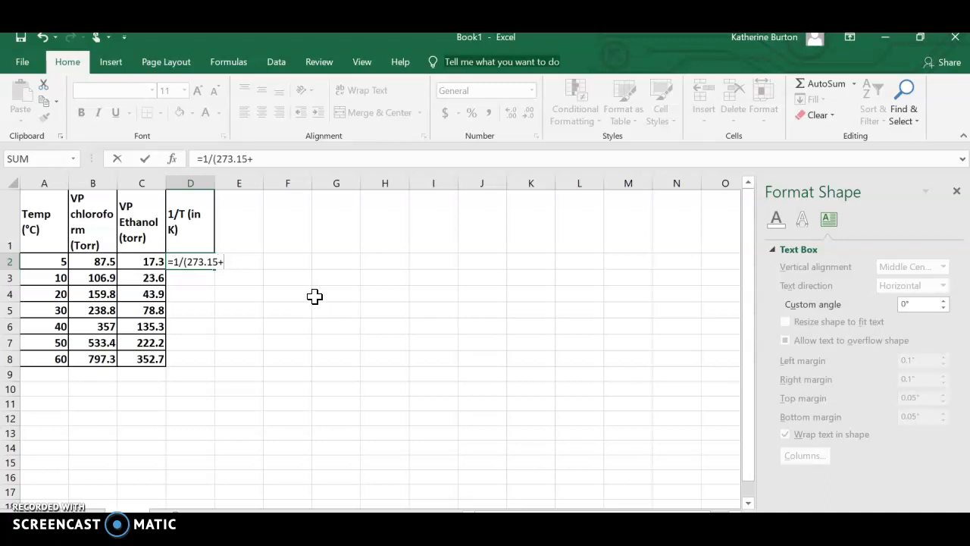
pyautogui.click(57, 258)
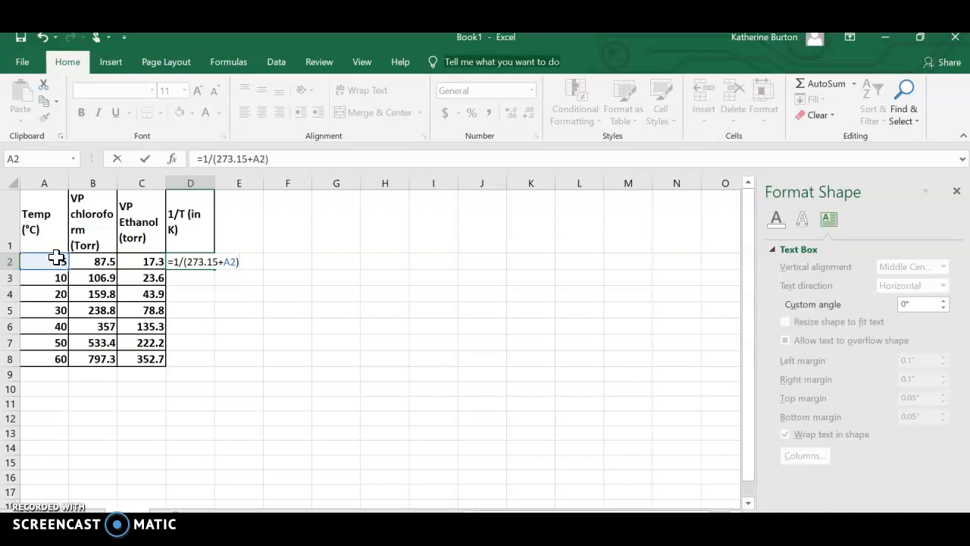
pyautogui.click(182, 262)
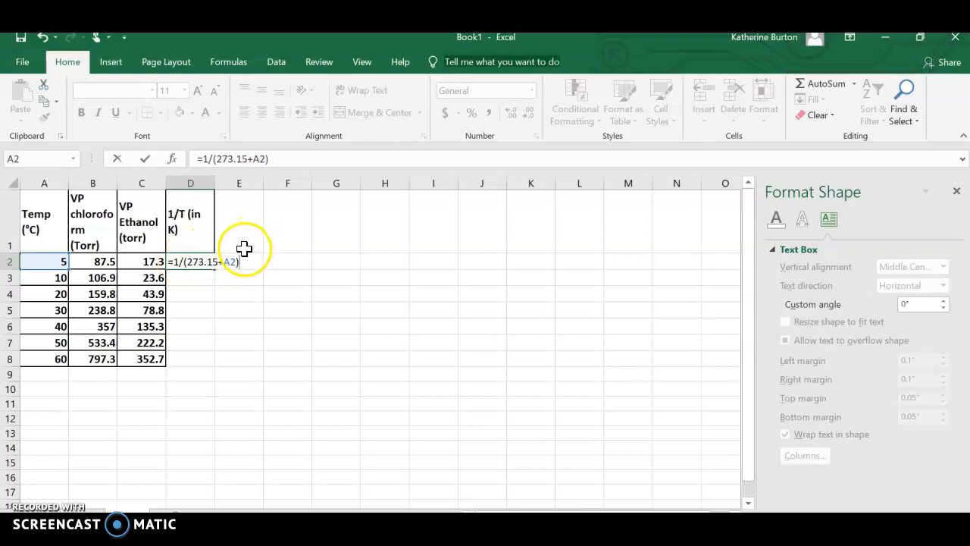
pyautogui.click(46, 262)
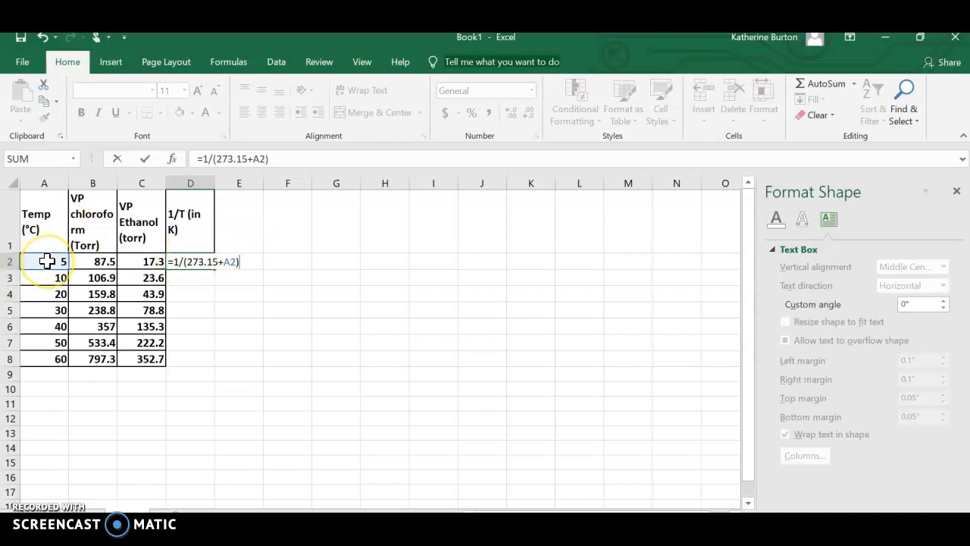
pyautogui.press('Return')
pyautogui.click(185, 262)
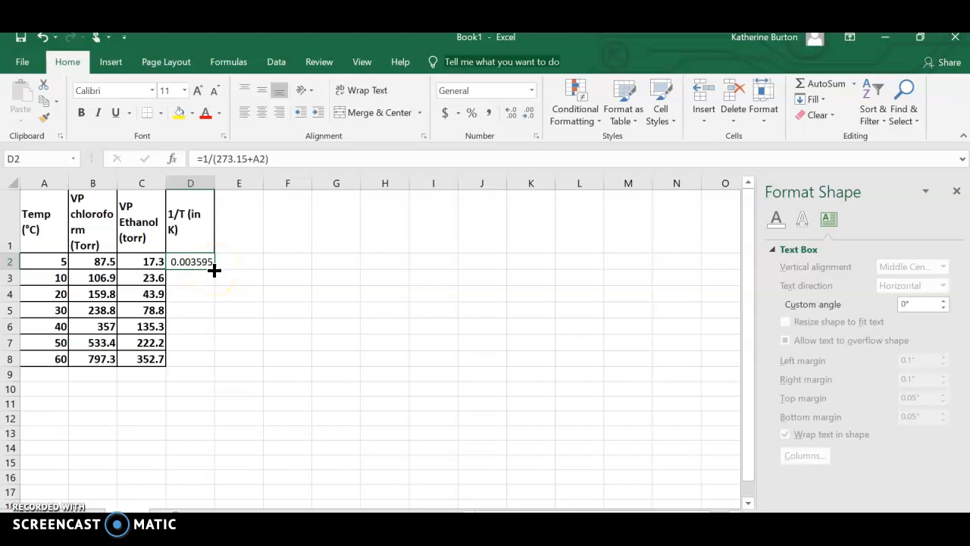
pyautogui.moveTo(213, 269); pyautogui.dragTo(220, 368)
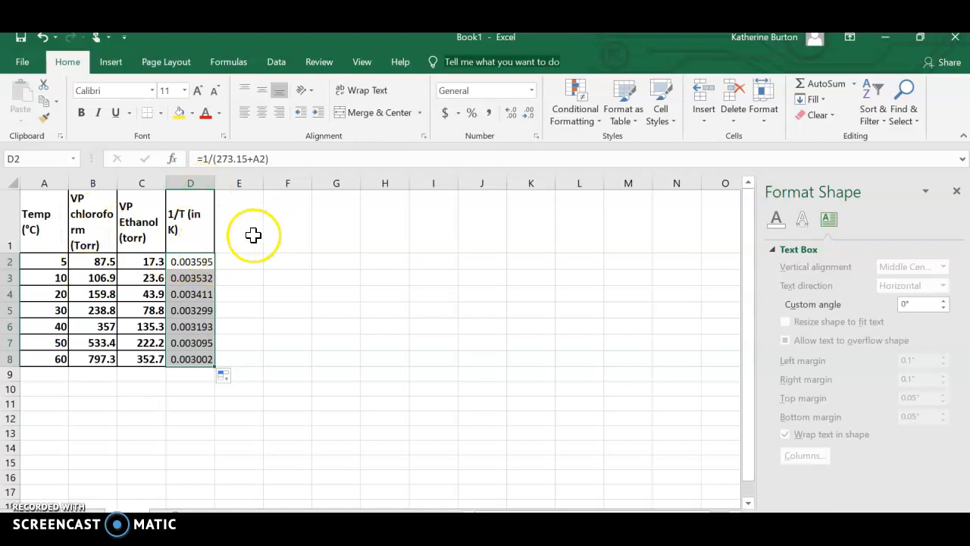
# Step: Enter the column headers "ln VP" in cell E1 and "lnVP" in cell F1
pyautogui.click(250, 234)
pyautogui.write('ln')
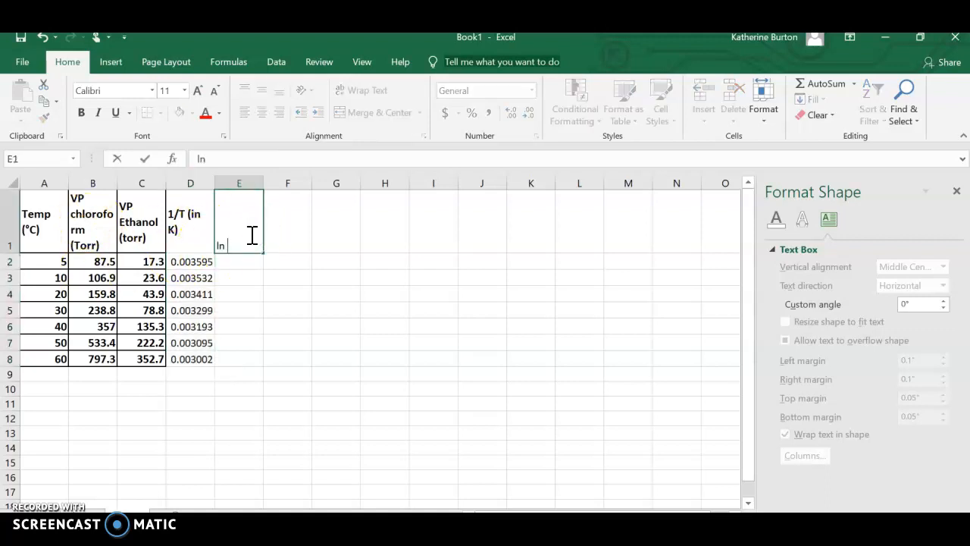
pyautogui.write(' VP')
pyautogui.click(291, 231)
pyautogui.write('ln')
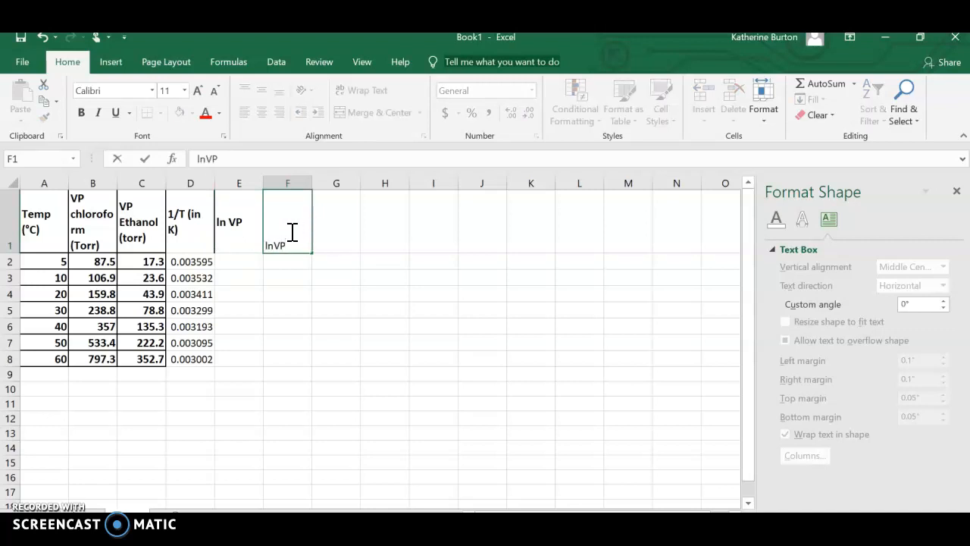
pyautogui.write('VP')
pyautogui.press('Return')
# Step: Calculate the natural log of the chloroform vapor pressures with =LN(B2) in cell E2, filled down through E8
pyautogui.click(238, 260)
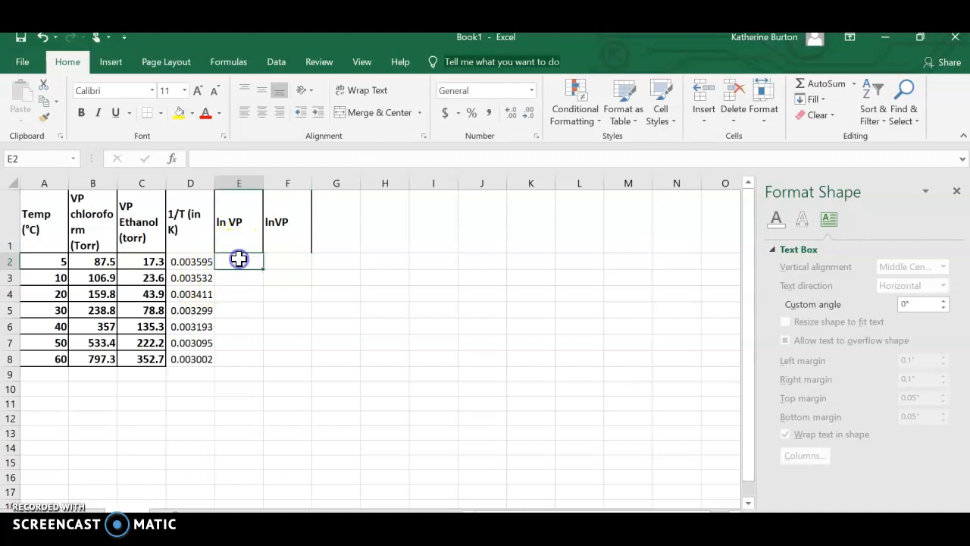
pyautogui.write('=')
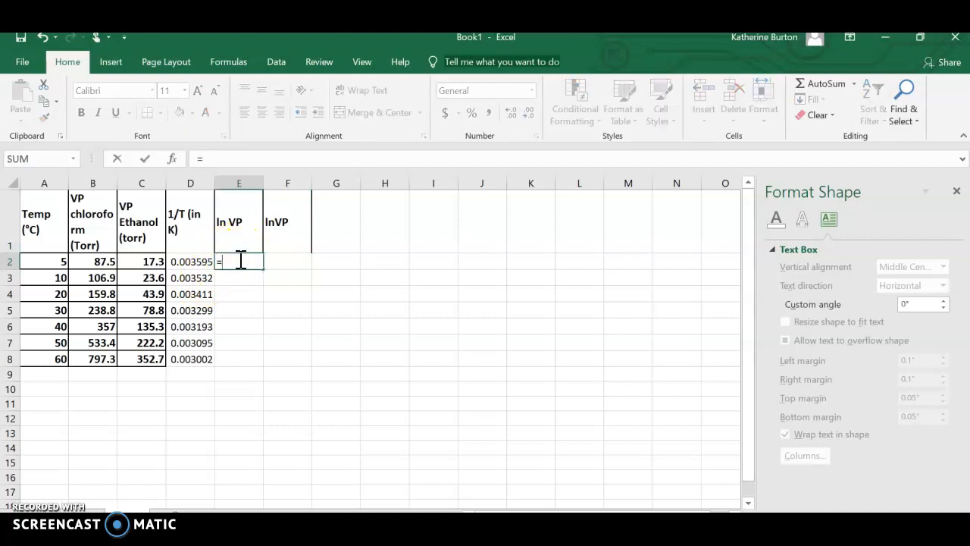
pyautogui.write('ln(')
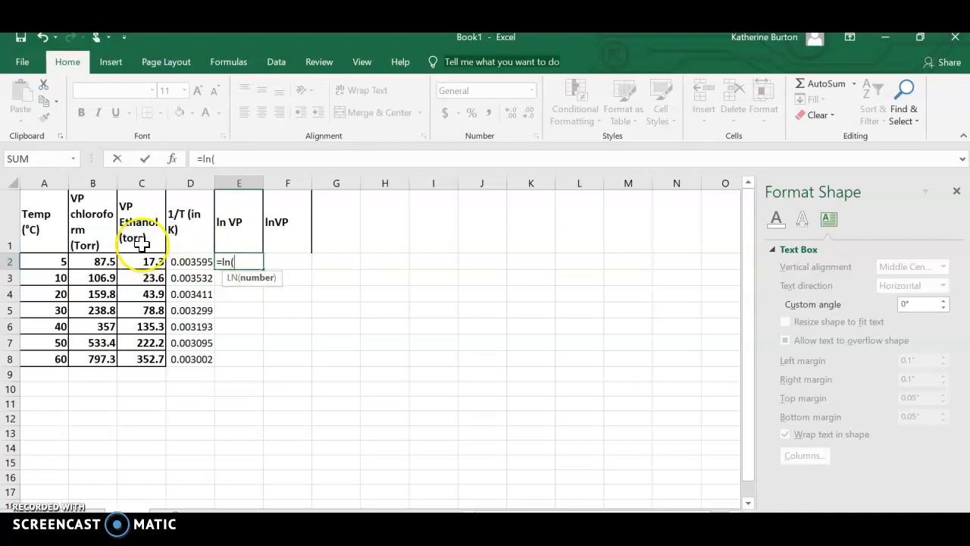
pyautogui.click(94, 262)
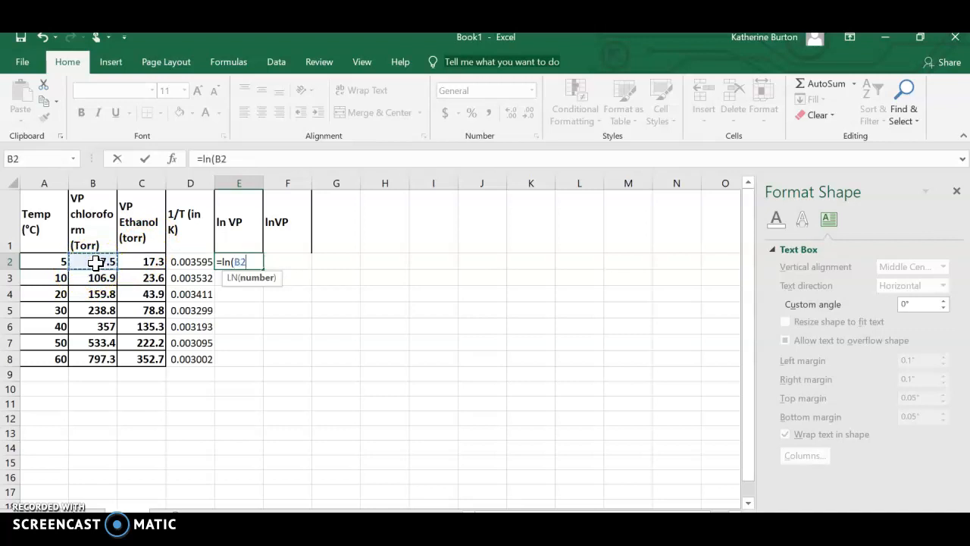
pyautogui.write(')')
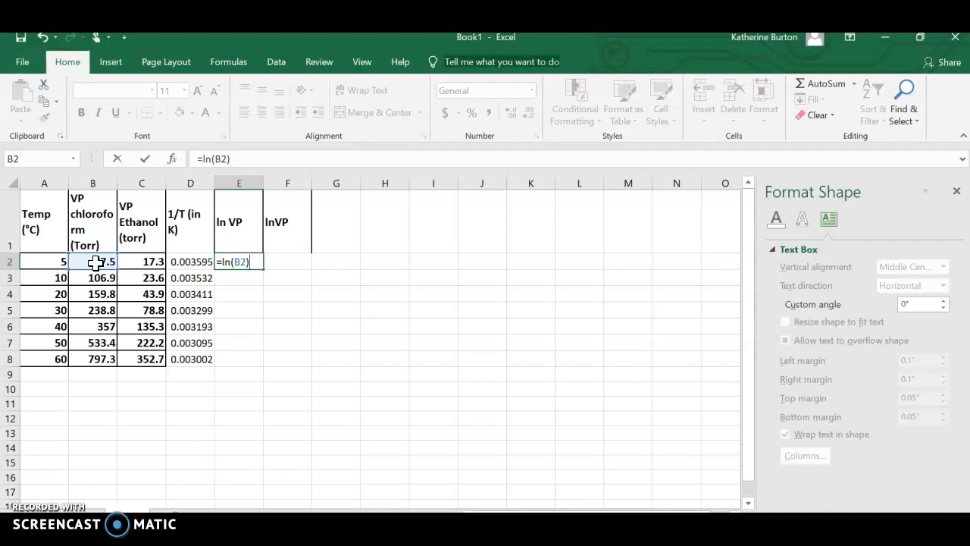
pyautogui.press('Return')
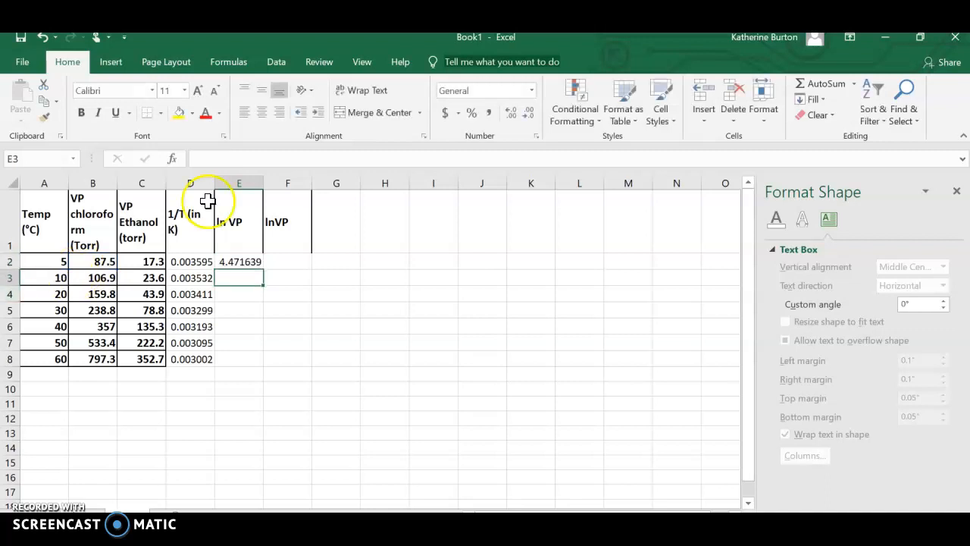
pyautogui.click(242, 260)
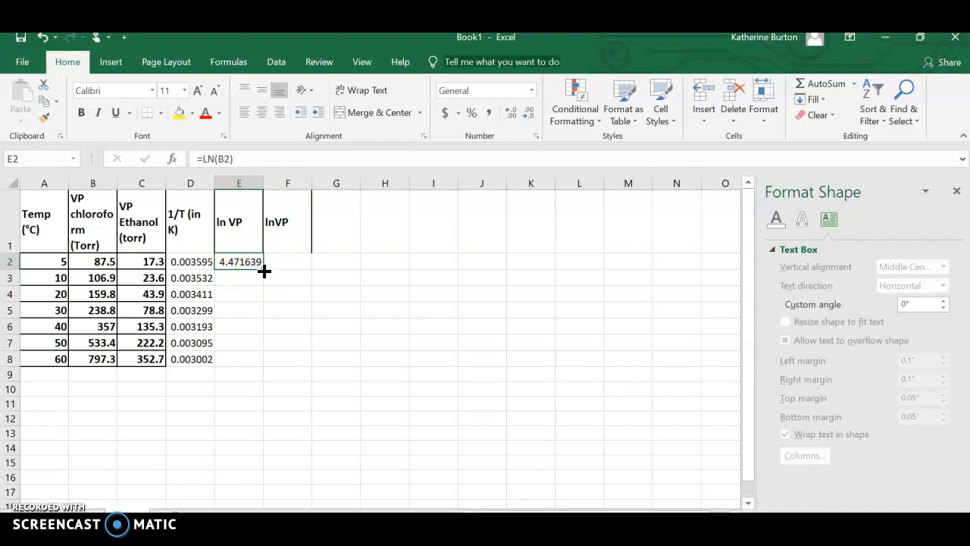
pyautogui.moveTo(262, 270); pyautogui.dragTo(261, 366)
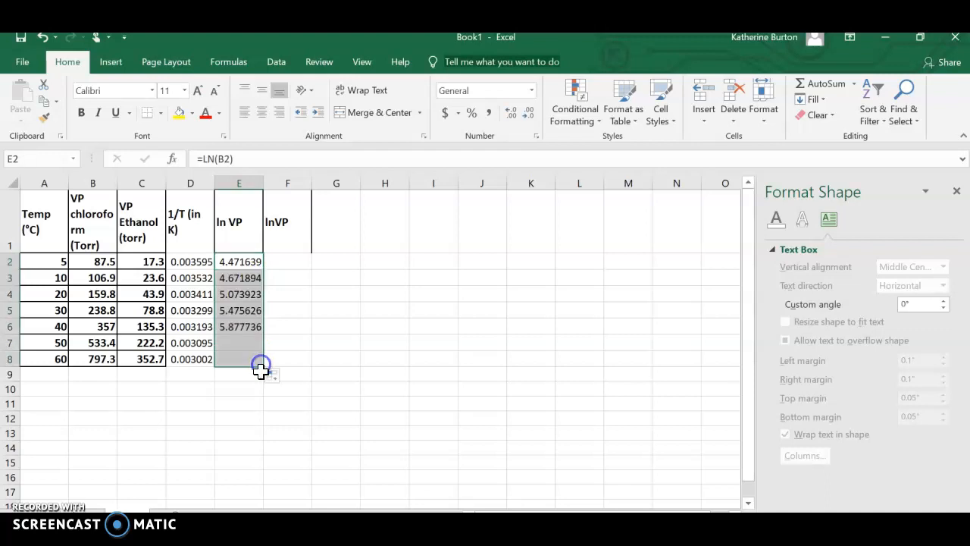
pyautogui.click(244, 277)
pyautogui.click(244, 294)
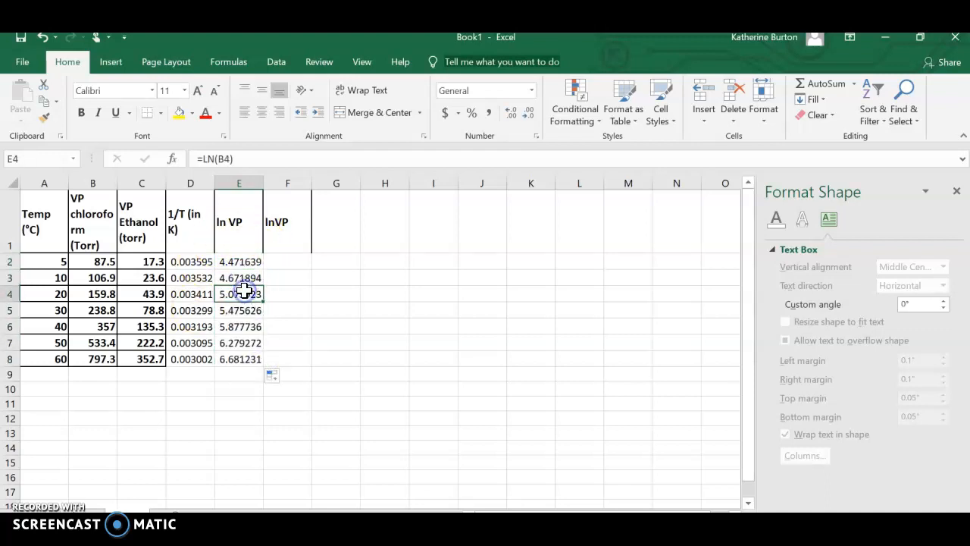
pyautogui.click(242, 310)
# Step: Calculate the natural log of the ethanol vapor pressures with =LN(C2) in cell F2, filled down through F8
pyautogui.click(297, 260)
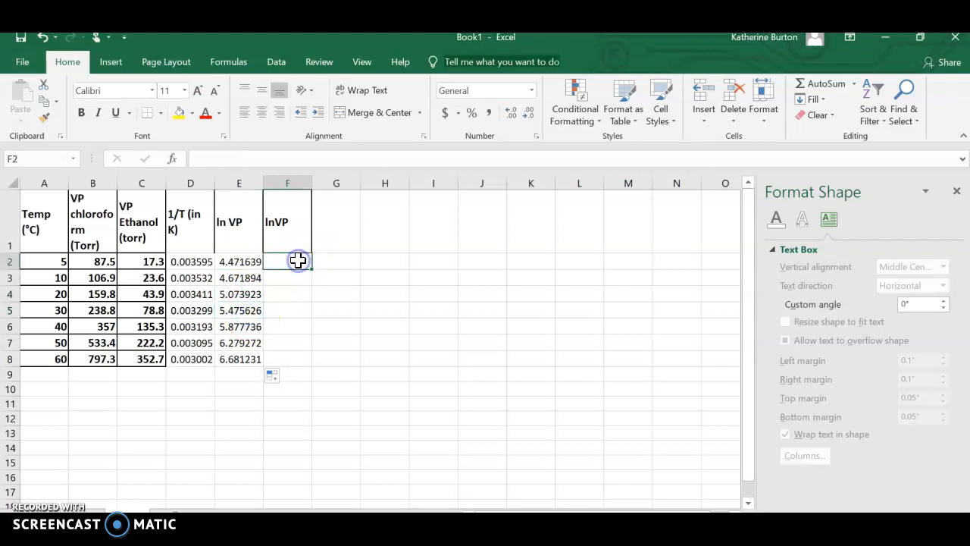
pyautogui.write('=ln(')
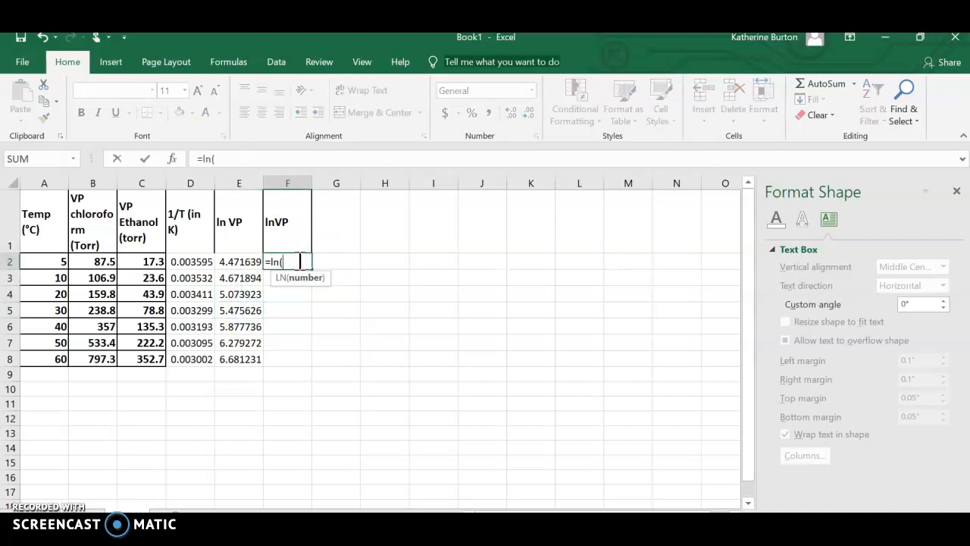
pyautogui.click(182, 270)
pyautogui.click(146, 262)
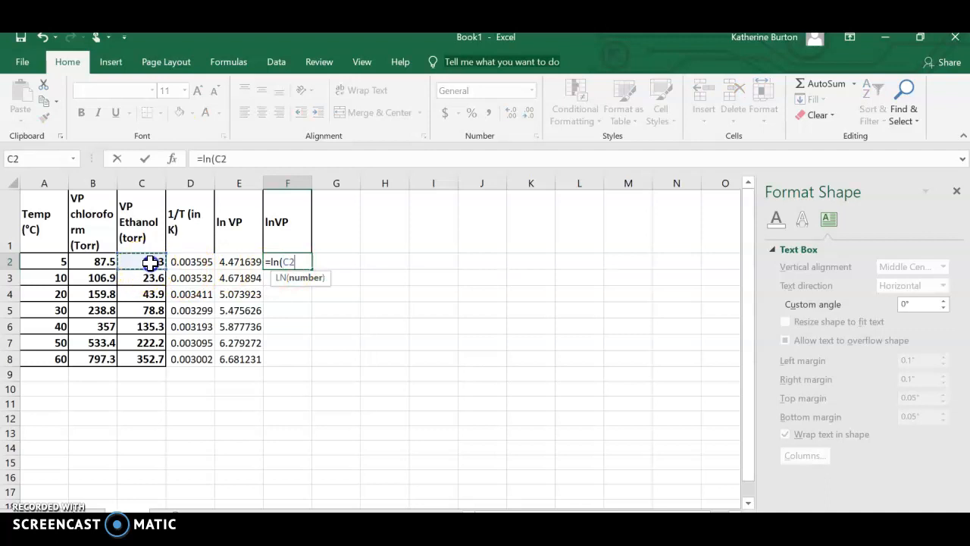
pyautogui.write(')')
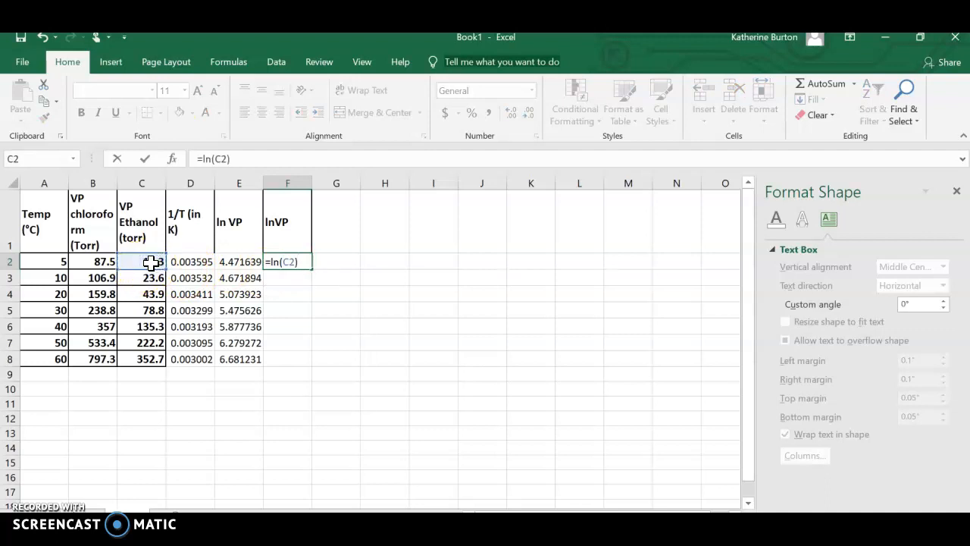
pyautogui.press('Return')
pyautogui.click(275, 263)
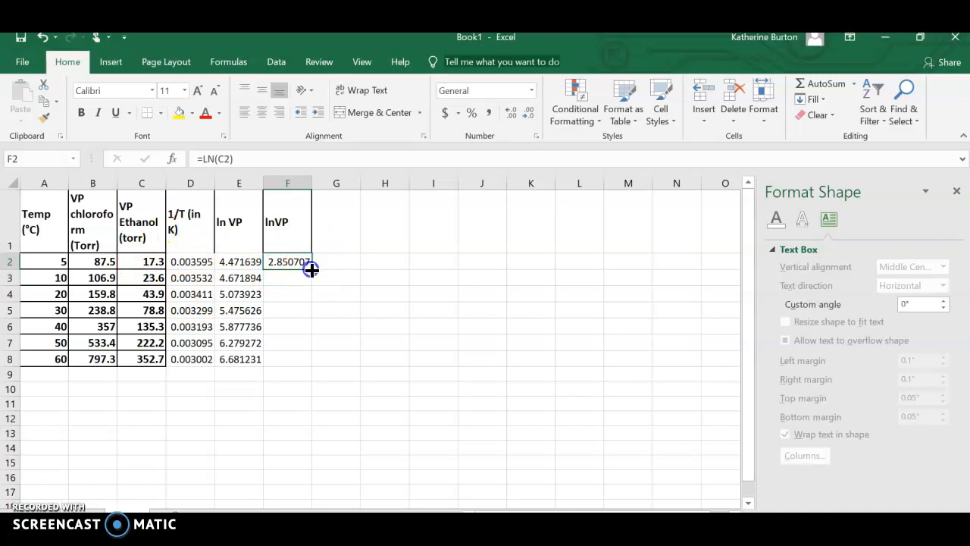
pyautogui.moveTo(311, 269); pyautogui.dragTo(311, 364)
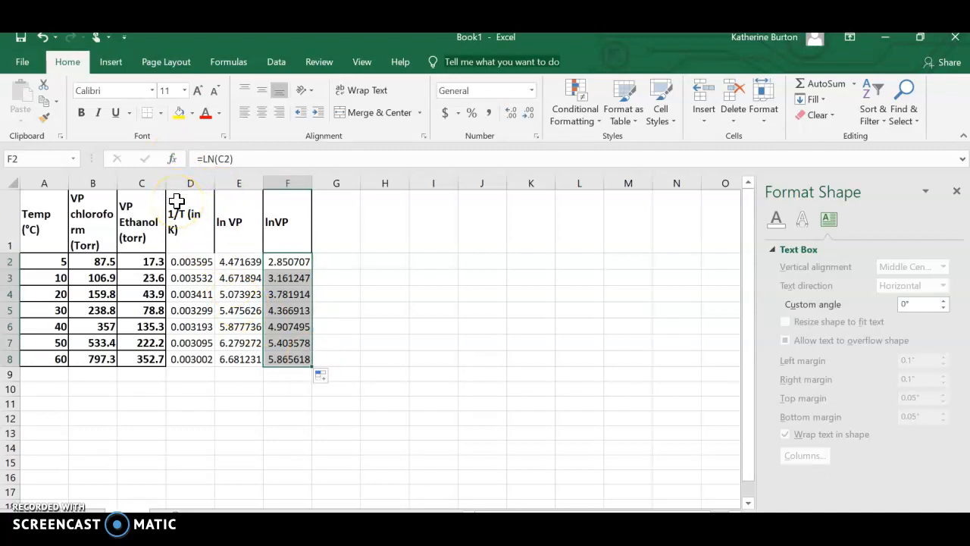
# Step: Insert a markers-only scatter chart from the 1/T and ln VP data in D1:F8
pyautogui.moveTo(177, 201); pyautogui.dragTo(273, 366)
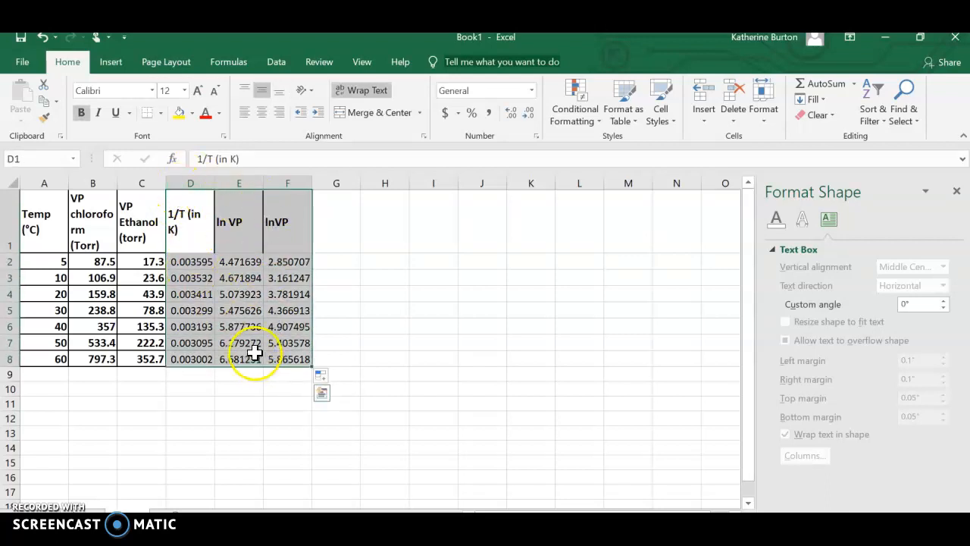
pyautogui.click(112, 64)
pyautogui.click(416, 117)
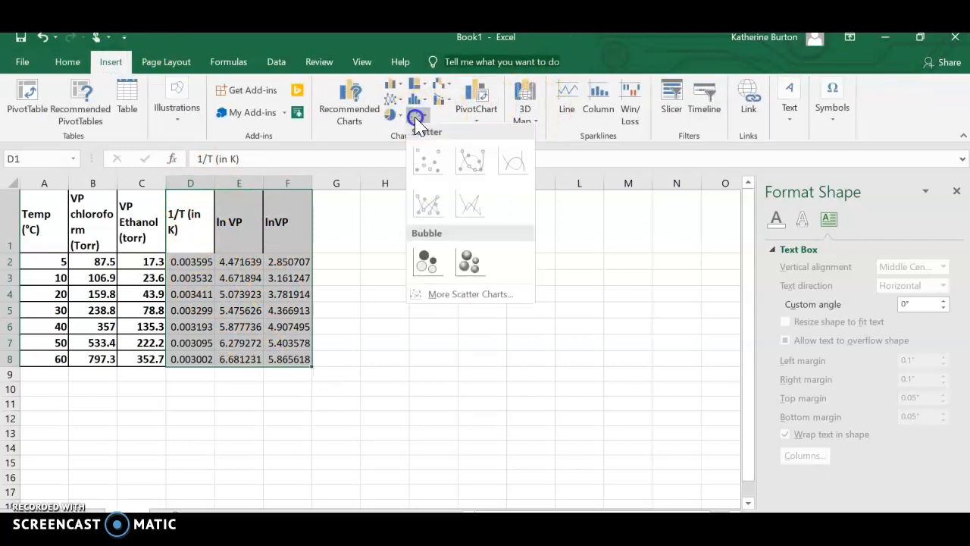
pyautogui.click(430, 161)
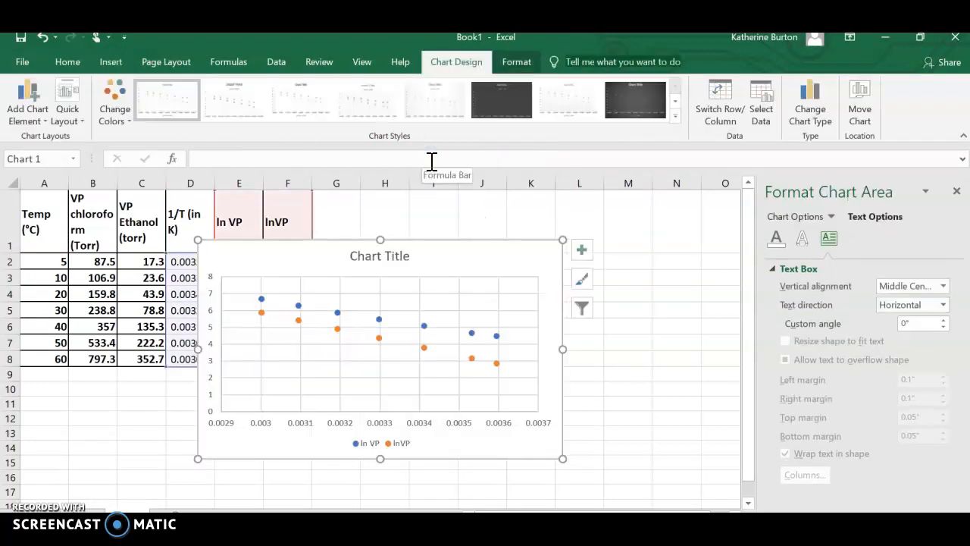
# Step: Add horizontal and vertical axis titles to the new scatter chart
pyautogui.click(581, 250)
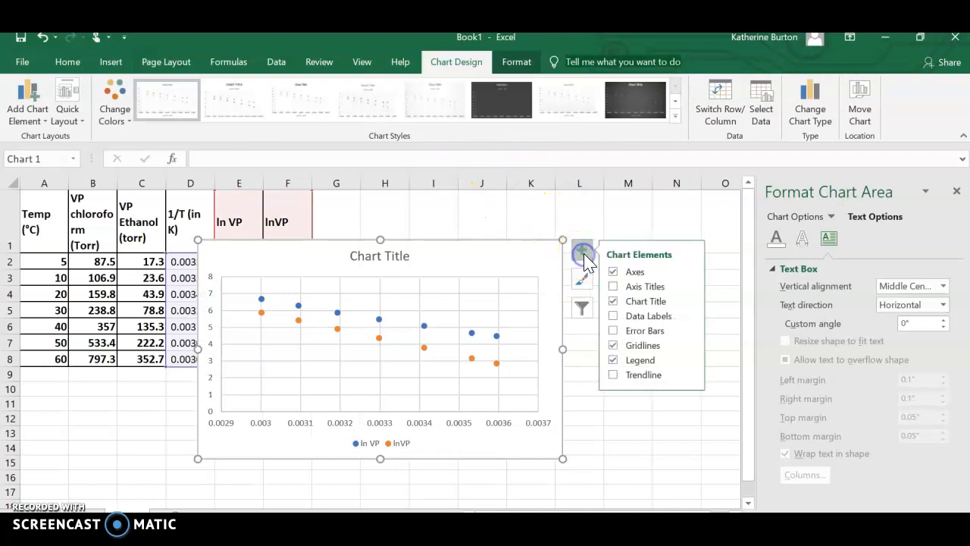
pyautogui.click(613, 287)
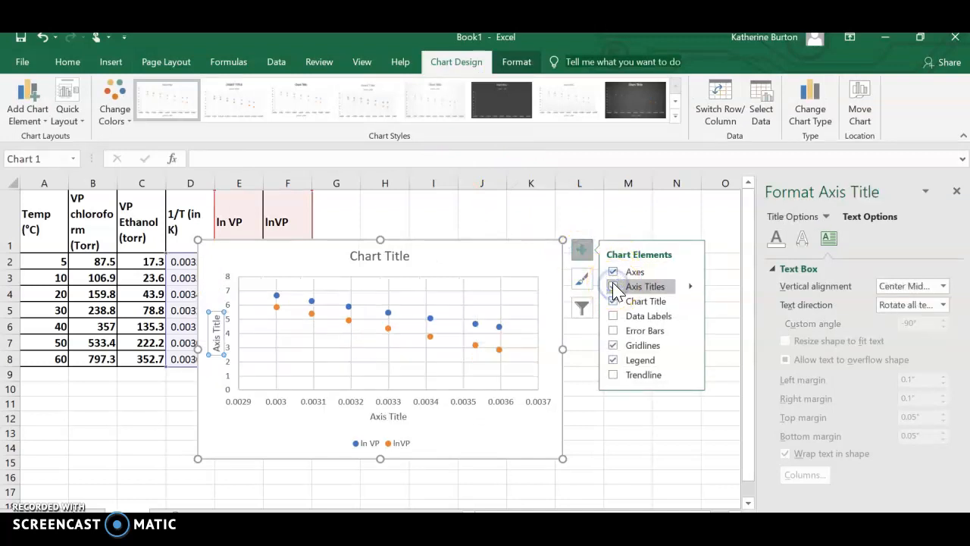
pyautogui.click(691, 346)
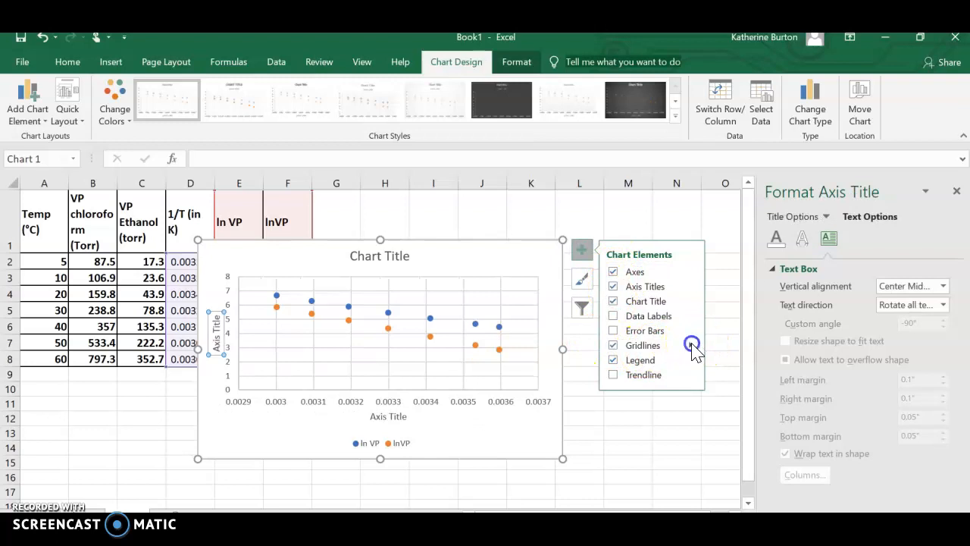
# Step: Add primary minor horizontal and primary minor vertical gridlines to the ln VP scatter chart
pyautogui.click(715, 381)
pyautogui.click(715, 395)
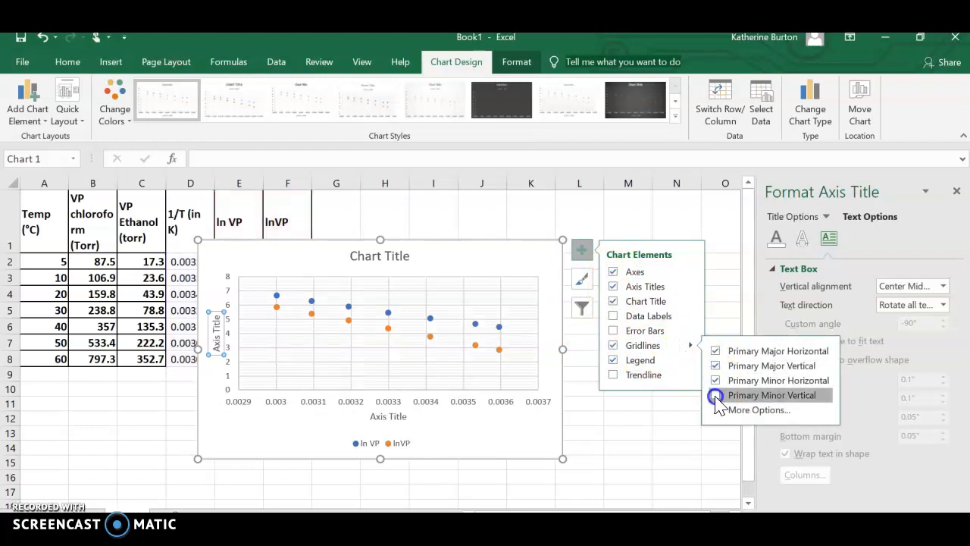
pyautogui.click(486, 442)
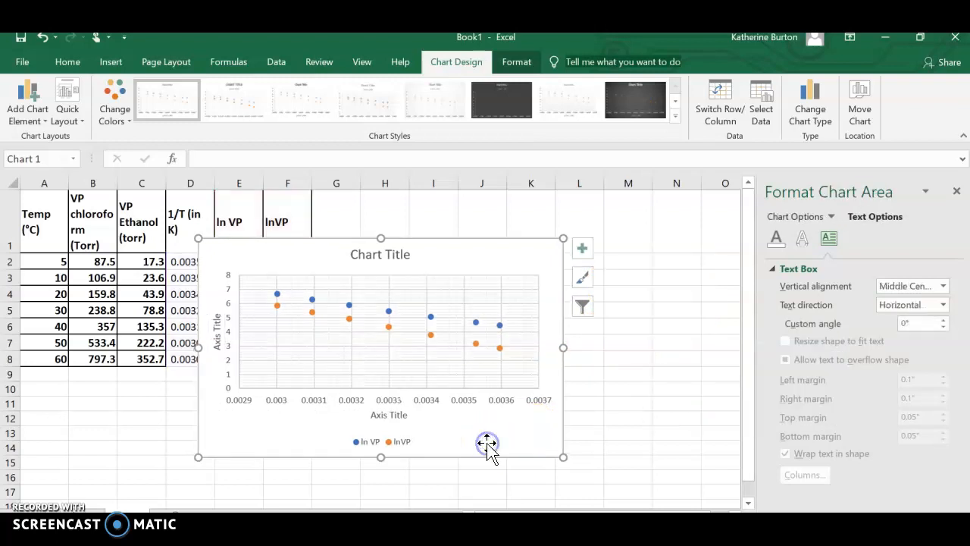
# Step: Add a linear trendline to the blue ln VP series, display its equation, and place the equation just above the line
pyautogui.rightClick(476, 324)
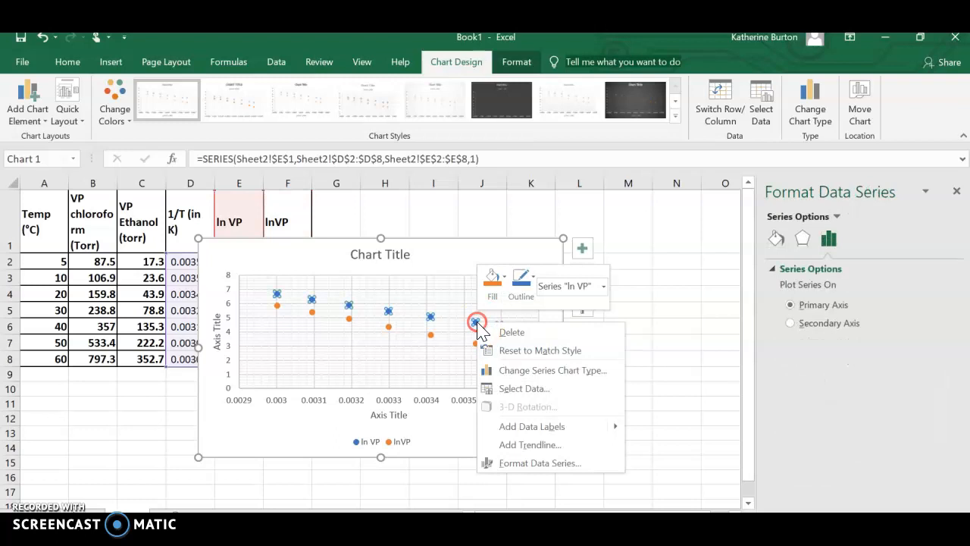
pyautogui.click(539, 444)
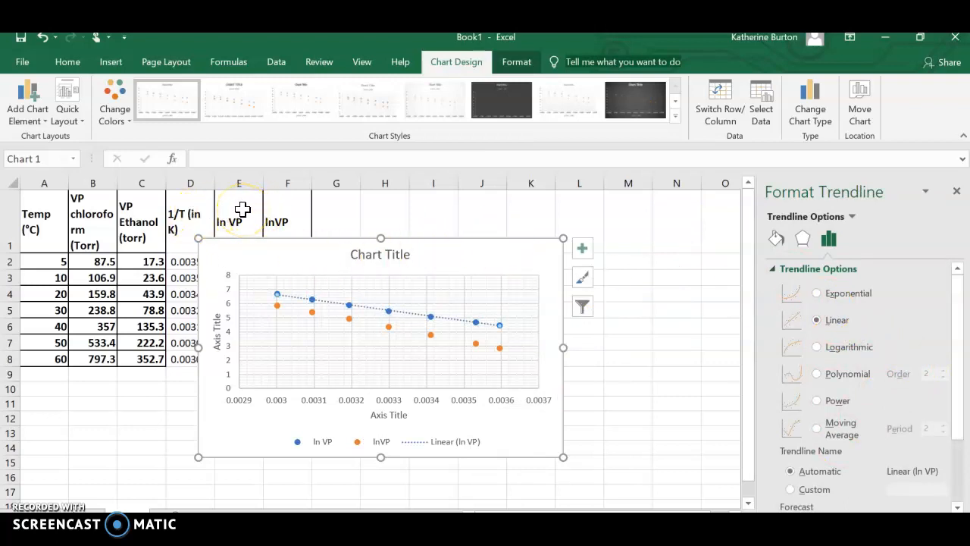
pyautogui.moveTo(959, 288); pyautogui.dragTo(961, 402)
pyautogui.click(786, 482)
pyautogui.click(460, 328)
pyautogui.moveTo(460, 328)
pyautogui.mouseDown()
pyautogui.moveTo(470, 301)
pyautogui.moveTo(469, 312)
pyautogui.mouseUp()
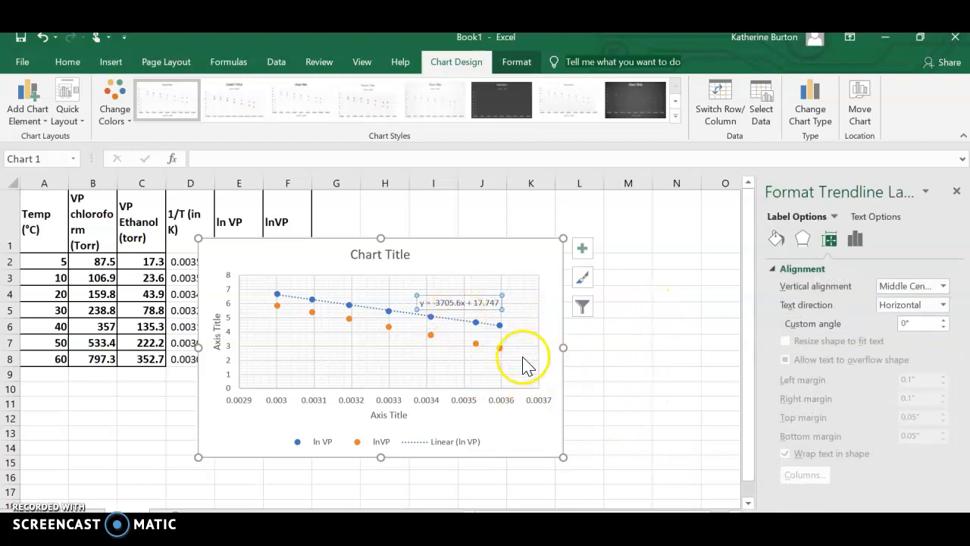
# Step: Add a linear trendline with its displayed equation to the orange lnVP series, and place the equation just below the line
pyautogui.rightClick(500, 348)
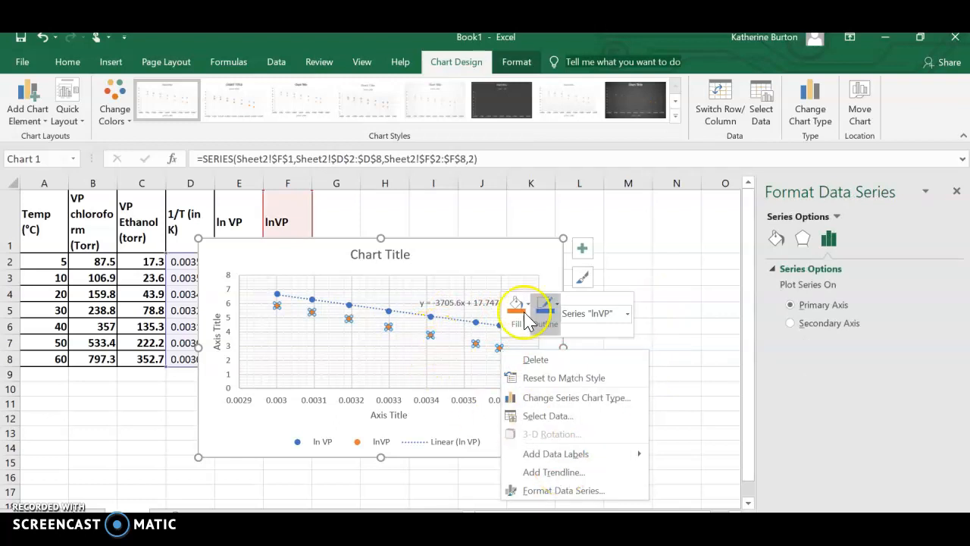
pyautogui.click(564, 471)
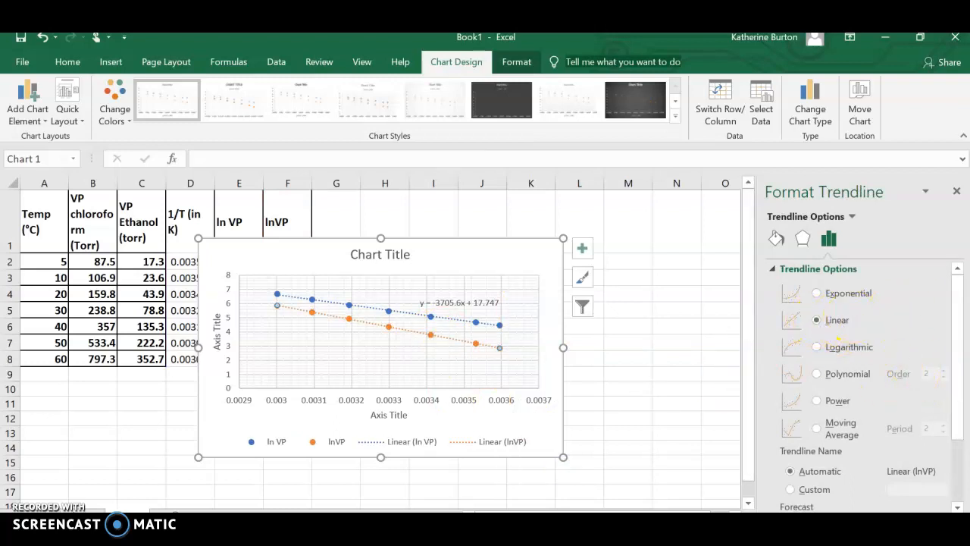
pyautogui.moveTo(959, 314); pyautogui.dragTo(959, 407)
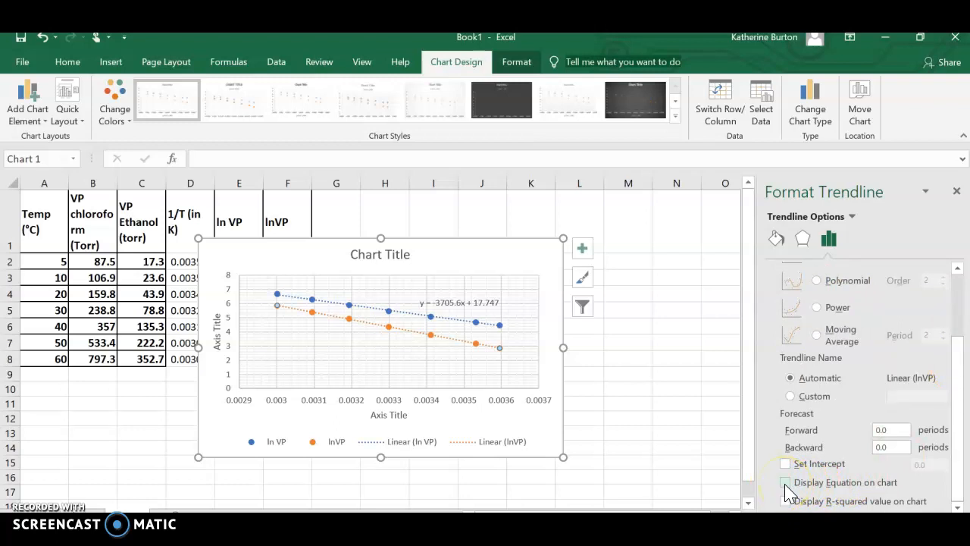
pyautogui.click(441, 353)
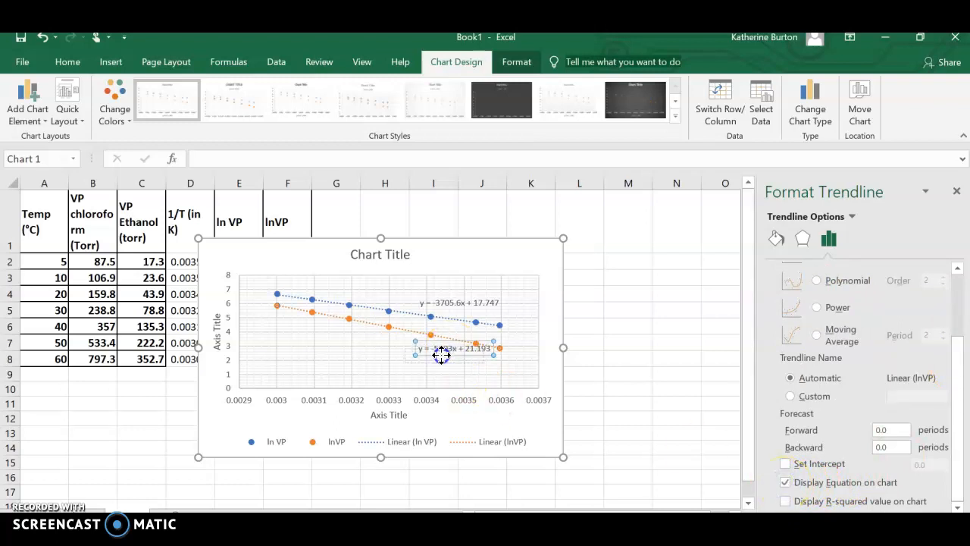
pyautogui.click(441, 357)
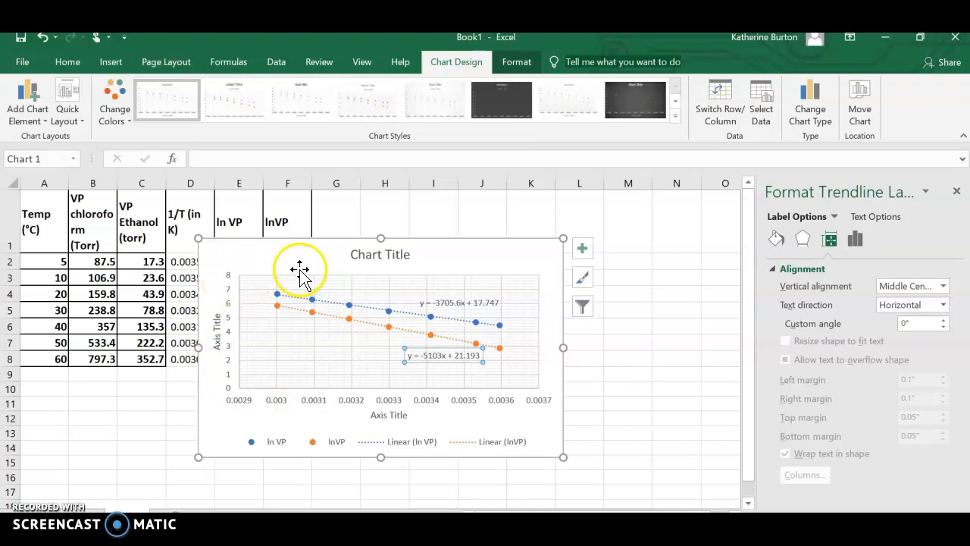
# Step: Set the minimum bound of the chart's vertical axis to 2
pyautogui.rightClick(230, 311)
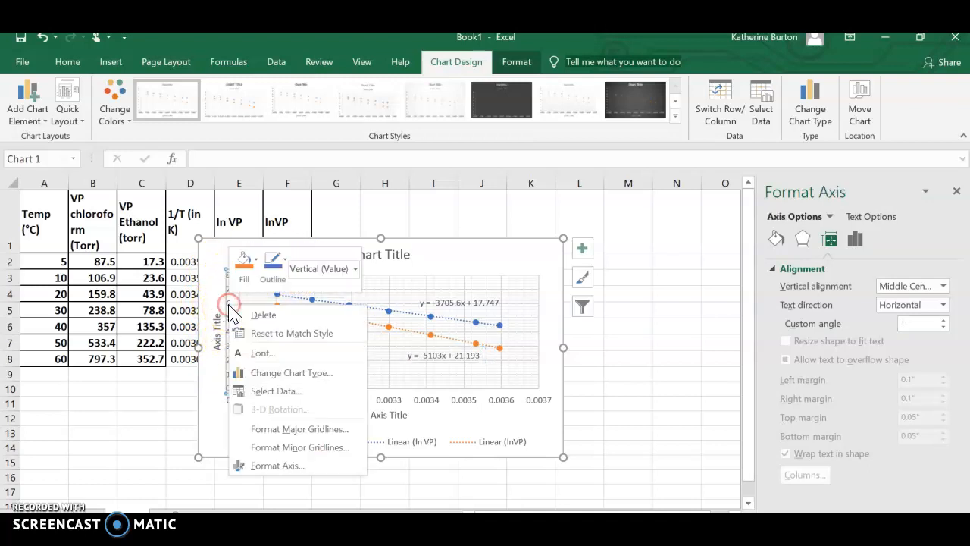
pyautogui.click(270, 465)
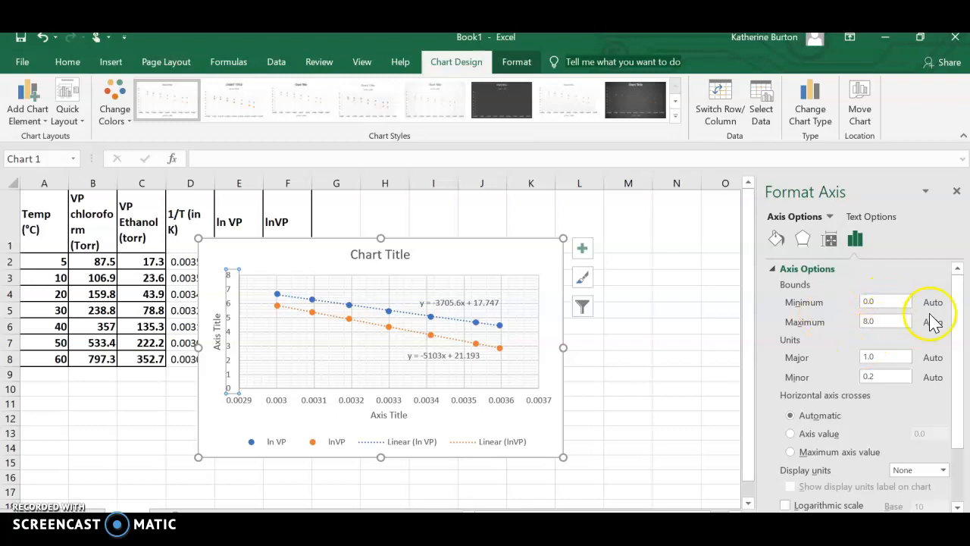
pyautogui.moveTo(956, 299); pyautogui.dragTo(958, 347)
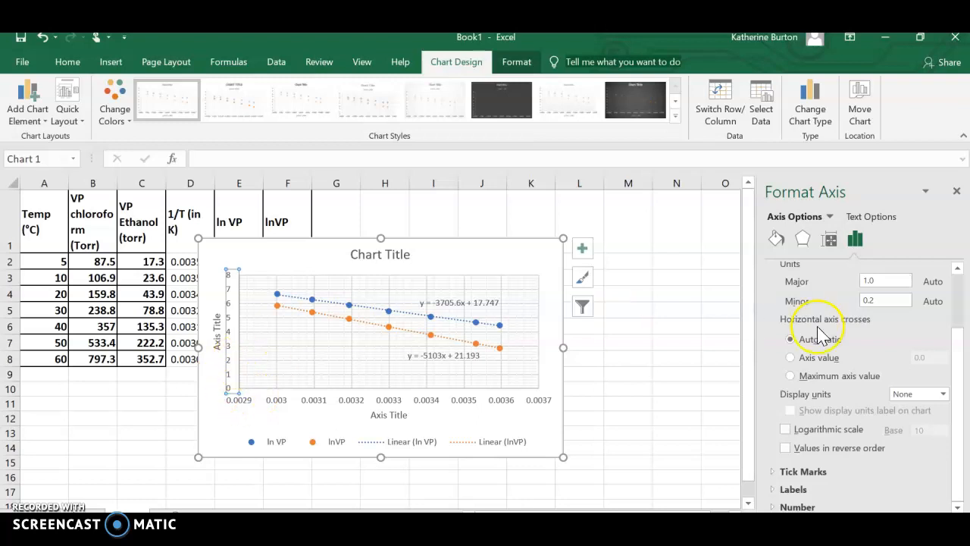
pyautogui.moveTo(957, 357); pyautogui.dragTo(948, 269)
pyautogui.click(896, 301)
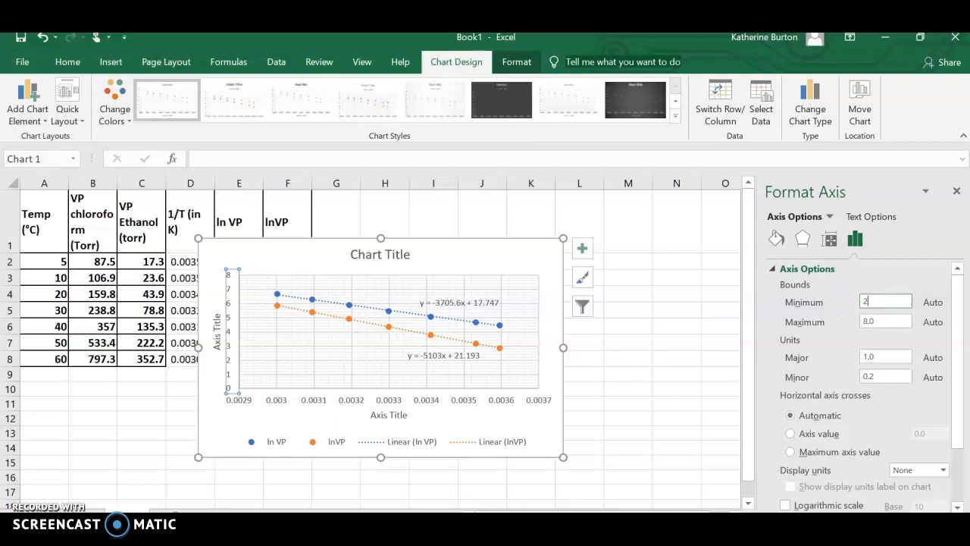
pyautogui.write('2')
pyautogui.press('Return')
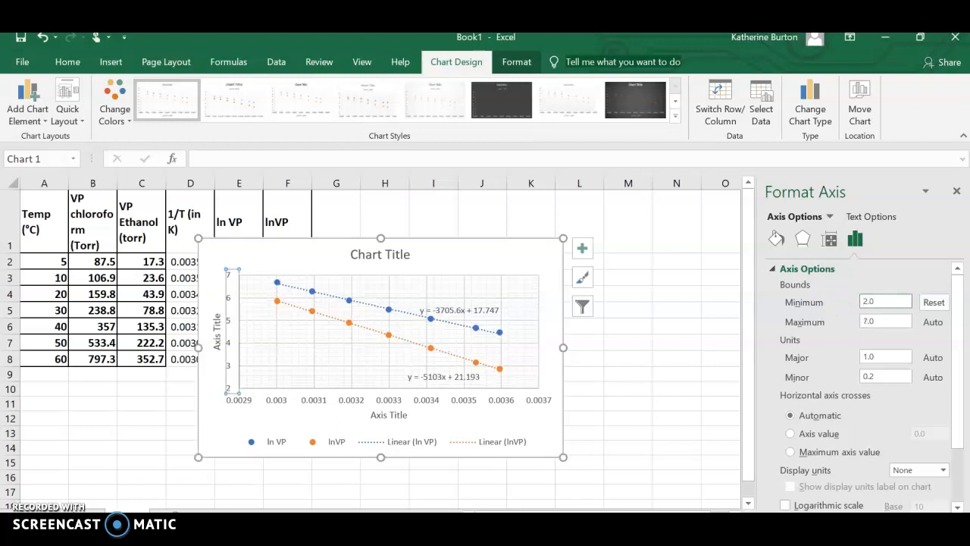